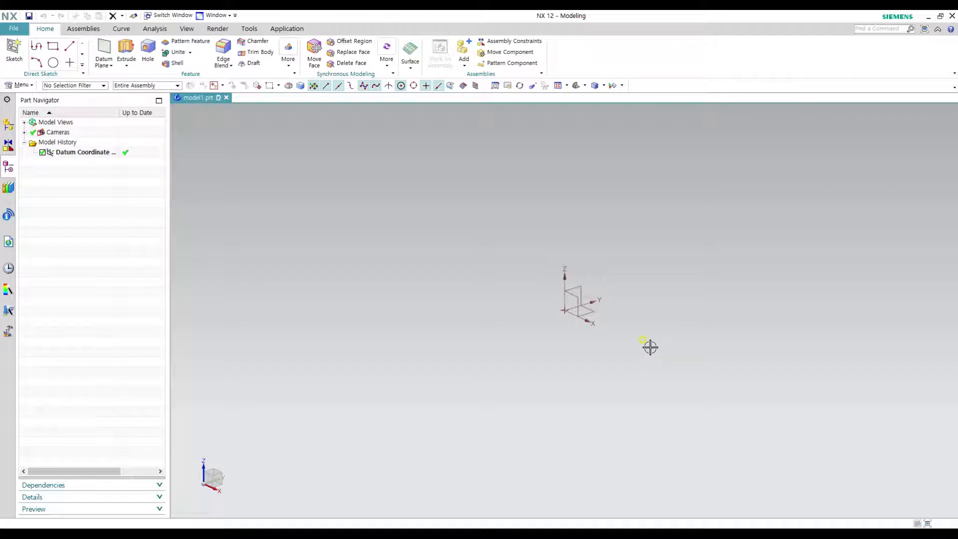
Step: Create a sketch on the default XY plane of the datum coordinate system
click(14, 50)
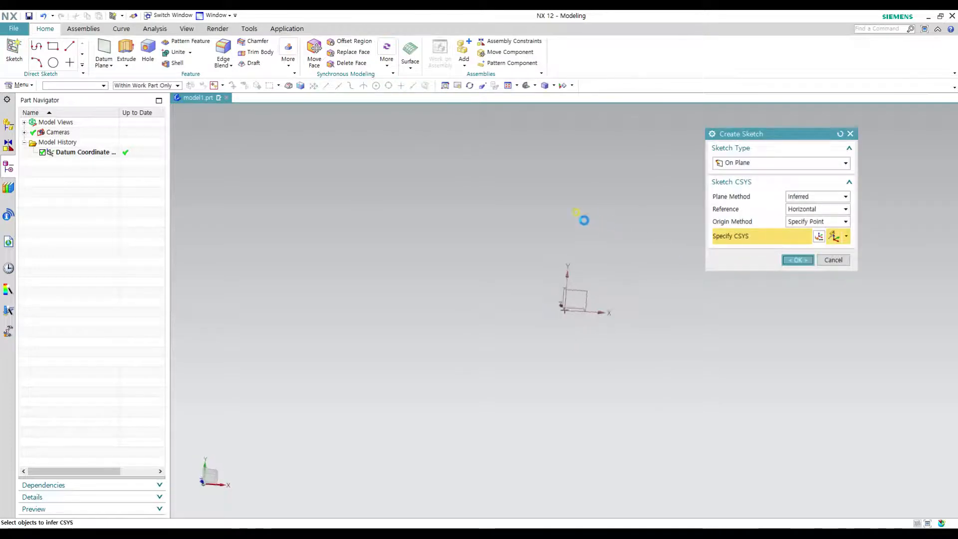
middle_click(601, 220)
shift+middle_drag(648, 264, 647, 290)
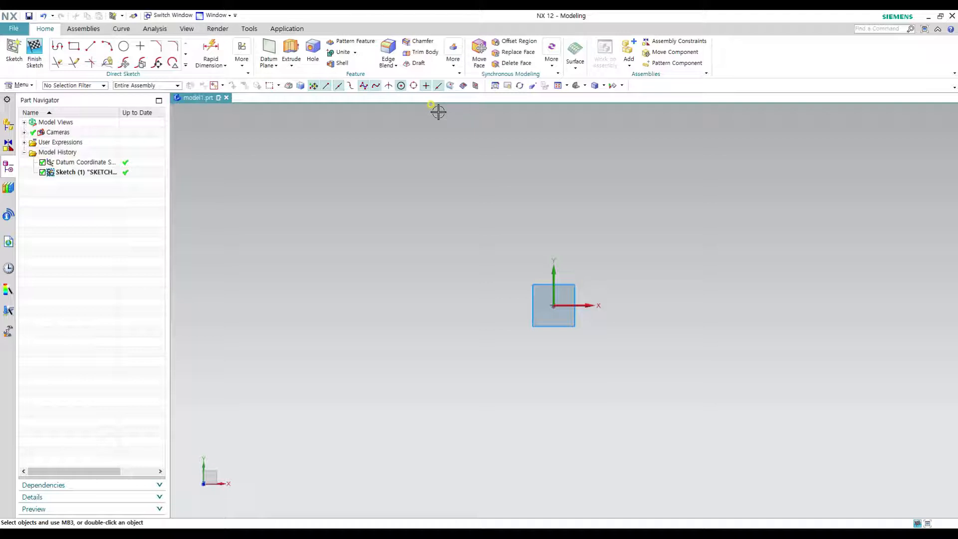
mouse_move(632, 265)
shift+middle_down()
mouse_move(634, 302)
mouse_move(640, 294)
shift+middle_up()
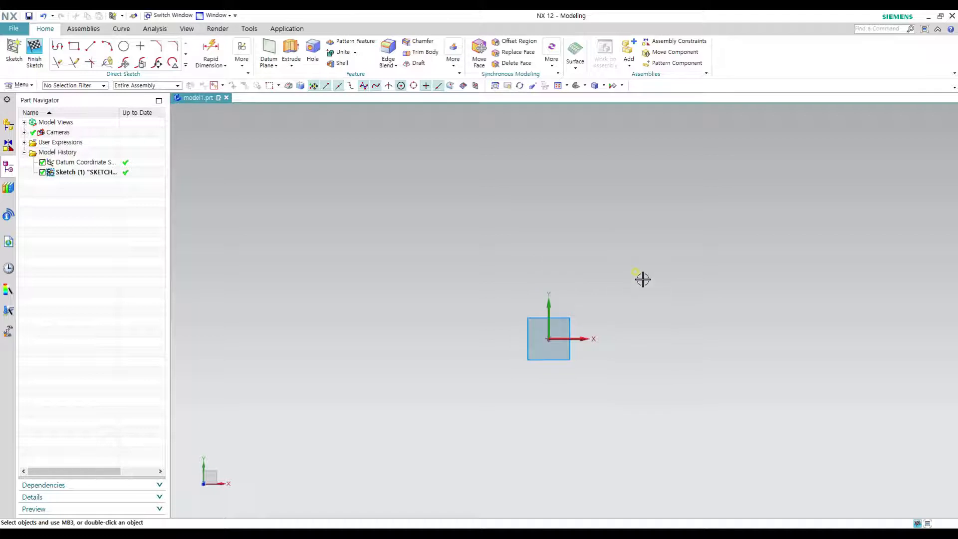
Step: Draw a slanted line above the sketch origin, rising to an upper endpoint at about XC 19, YC 57
key(l)
click(425, 299)
click(584, 230)
key(Escape)
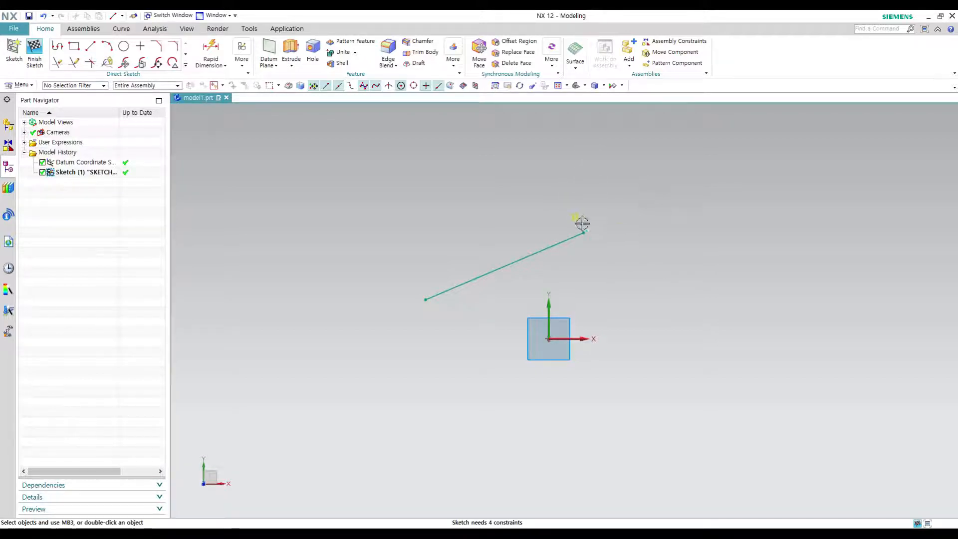
Step: Draw a line sloping down from the slanted line's upper endpoint, and undo it
key(l)
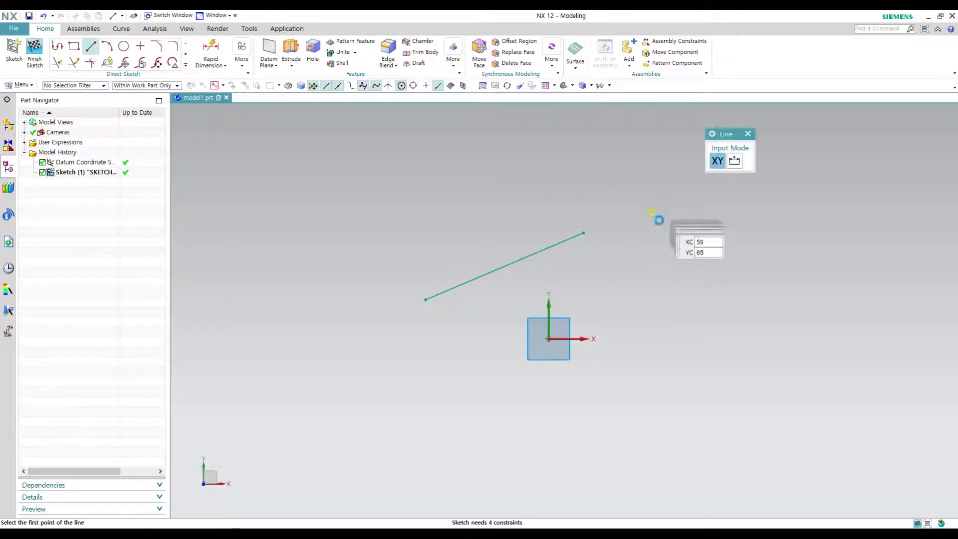
click(584, 232)
click(670, 348)
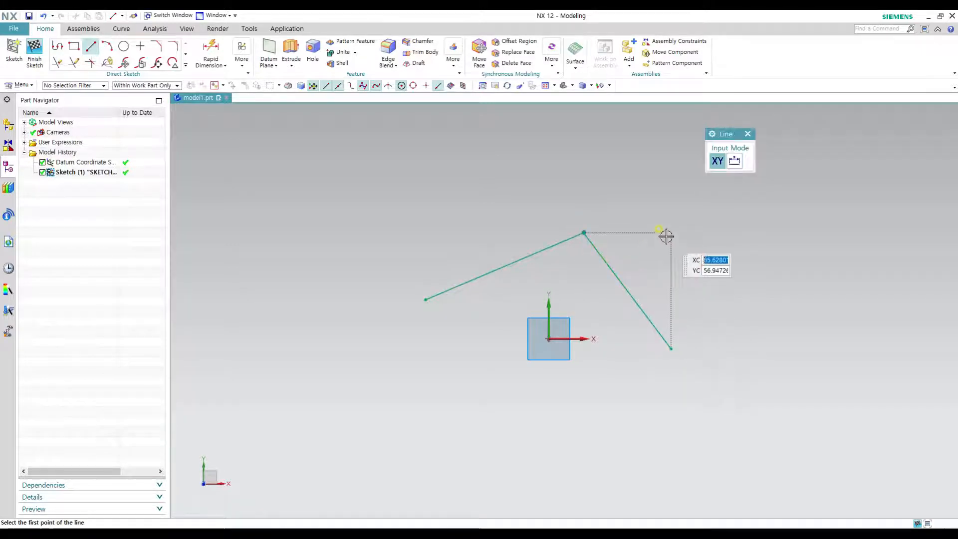
key(Escape)
key(ctrl+z)
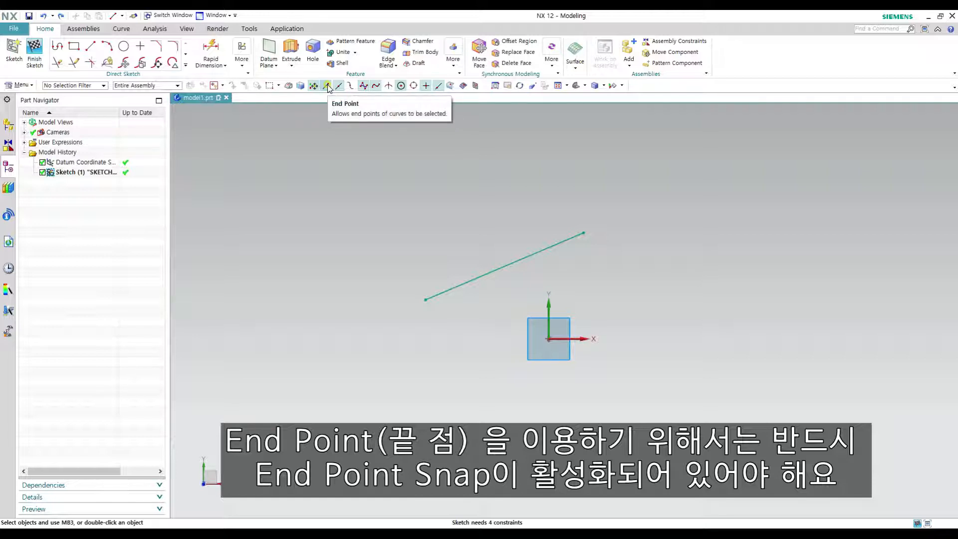
Step: Test line snapping at the slanted line's upper endpoint with the End Point and Point on Curve snaps switched on and off
key(l)
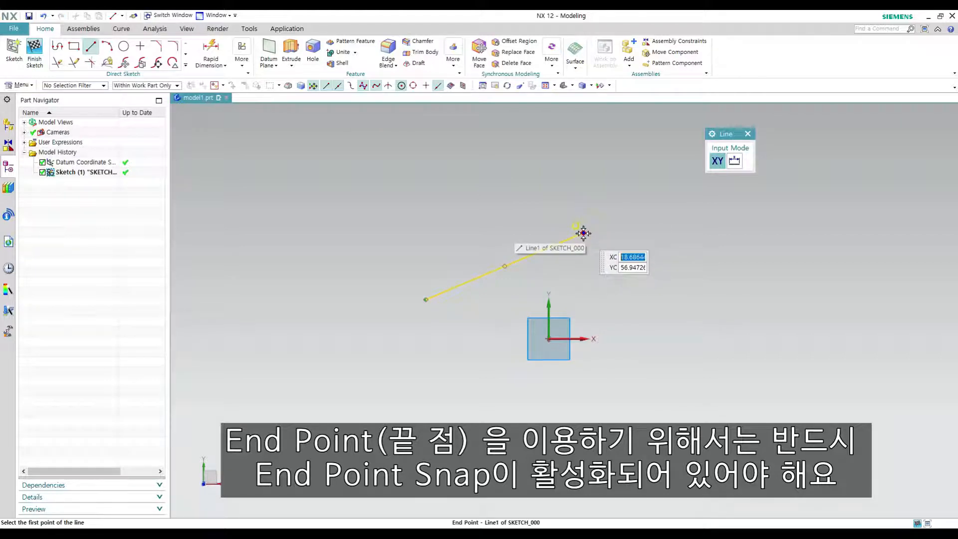
key(Escape)
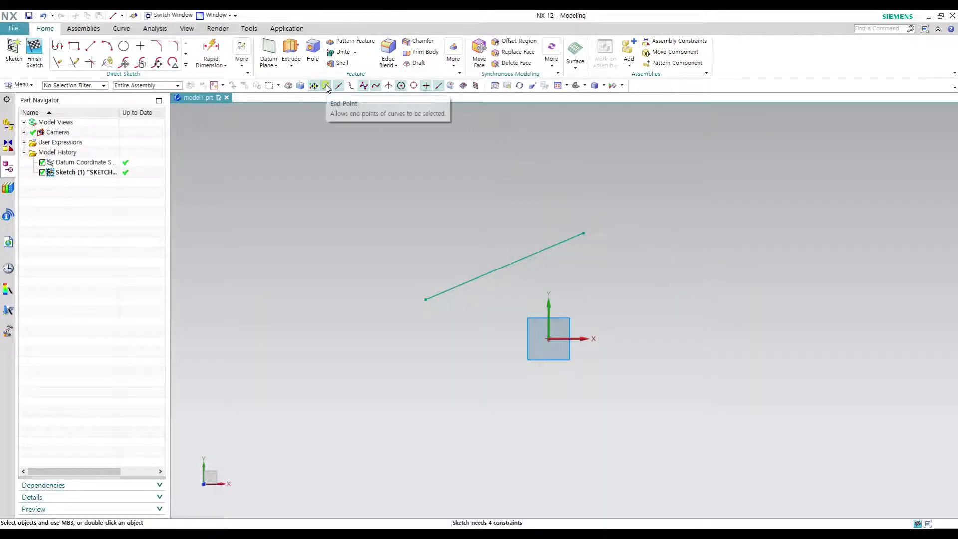
key(l)
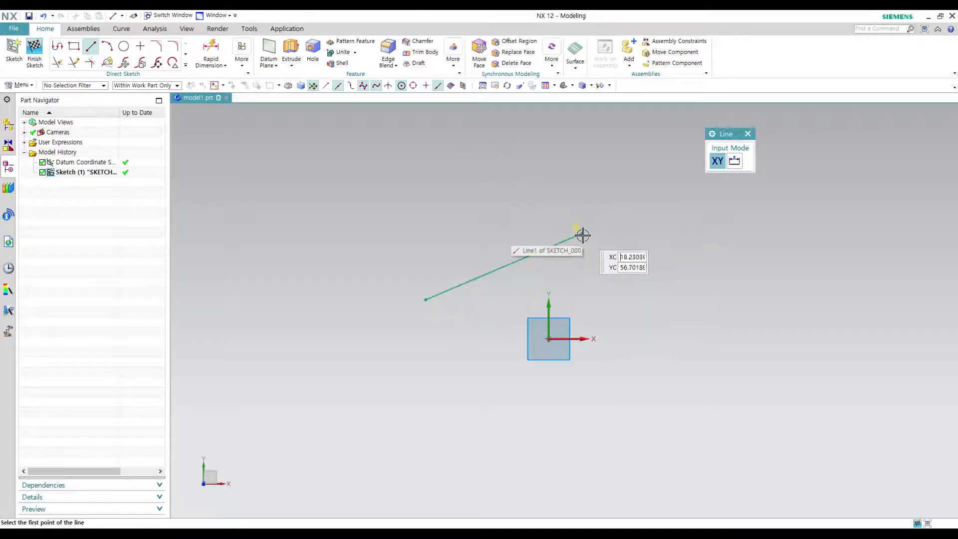
click(439, 87)
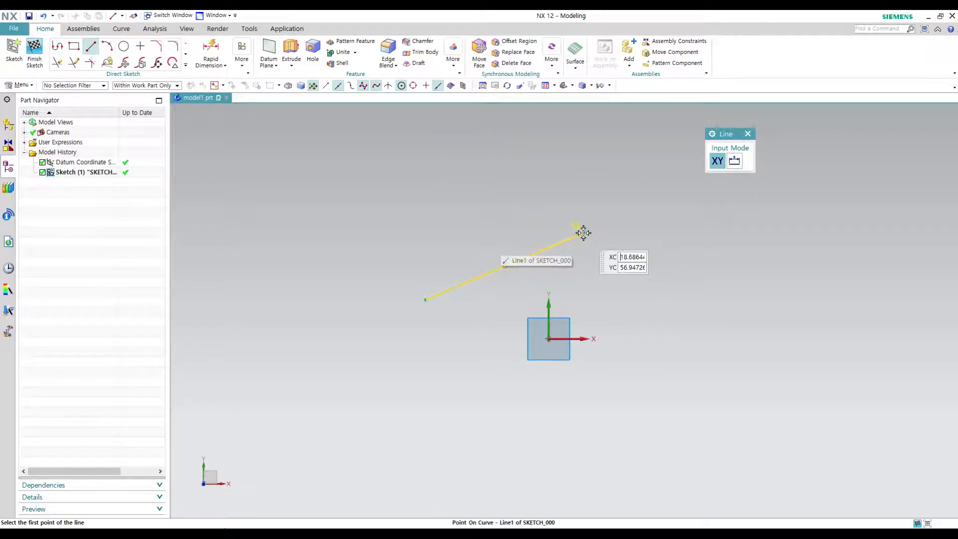
click(439, 88)
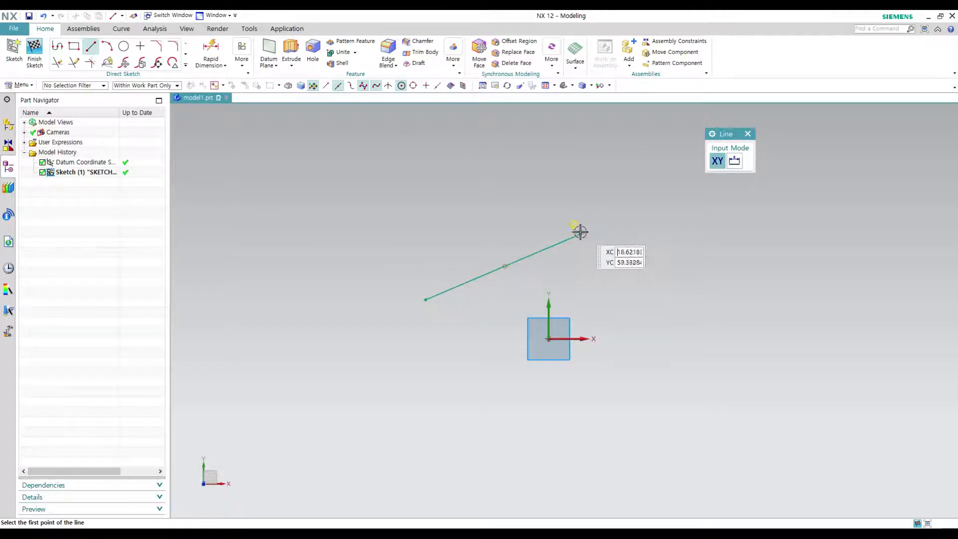
click(326, 87)
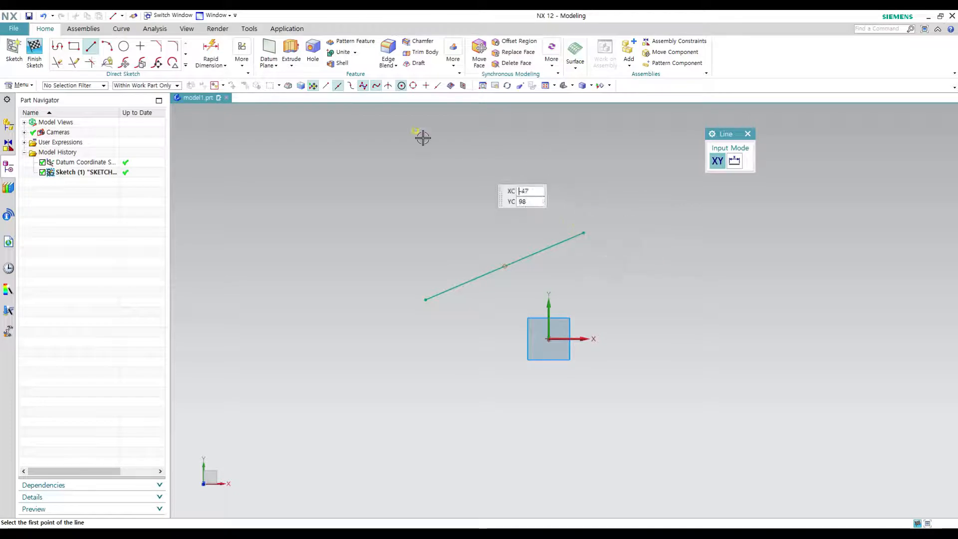
click(326, 87)
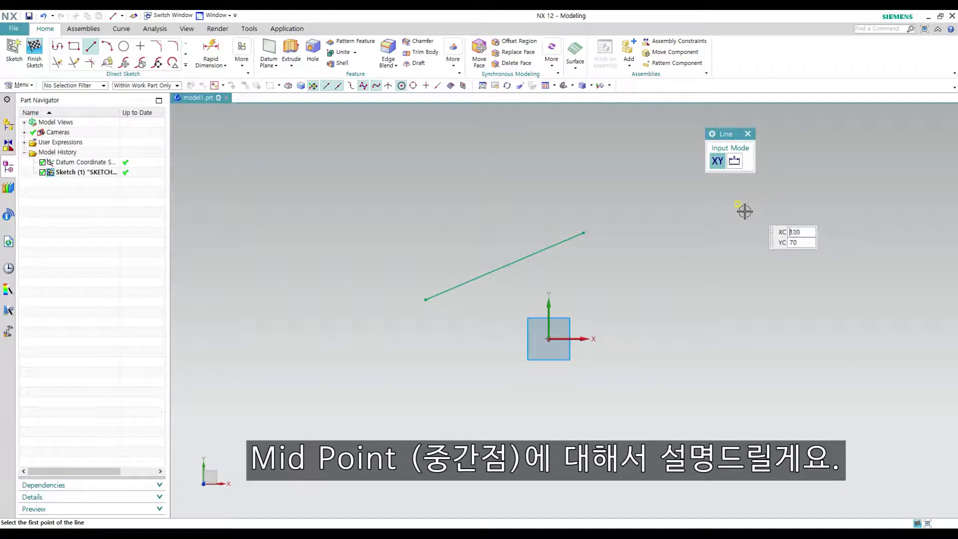
Step: Switch the Mid Point snap off and back on to compare snapping at the middle of the slanted line
click(338, 87)
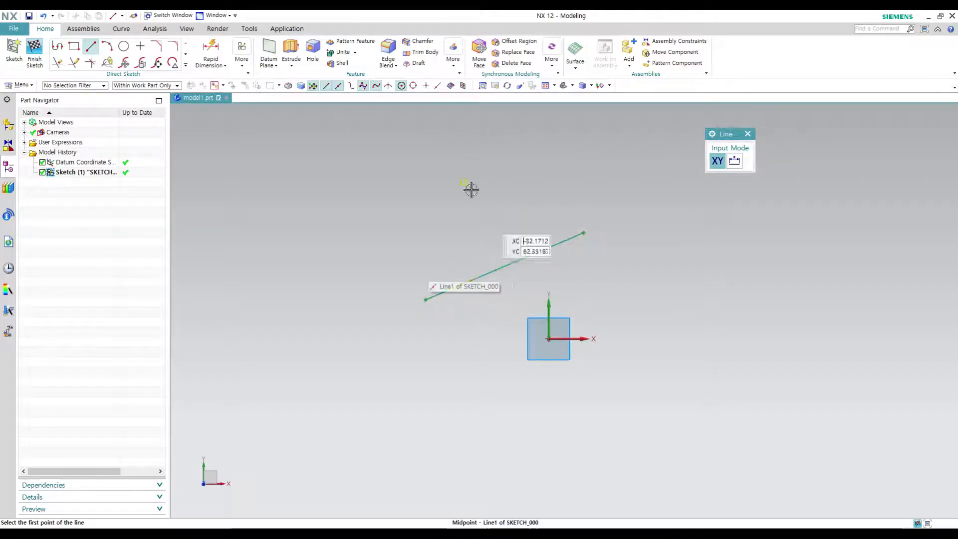
click(341, 86)
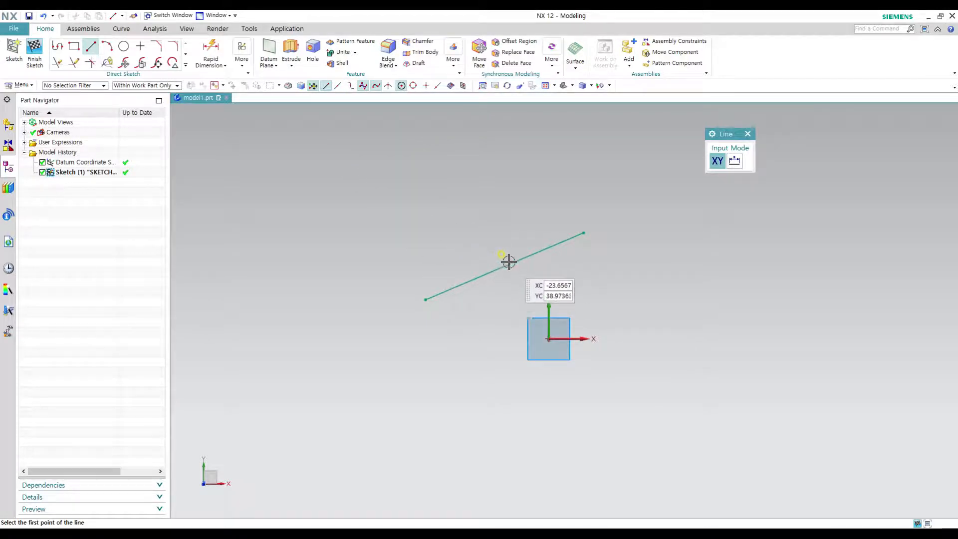
click(339, 86)
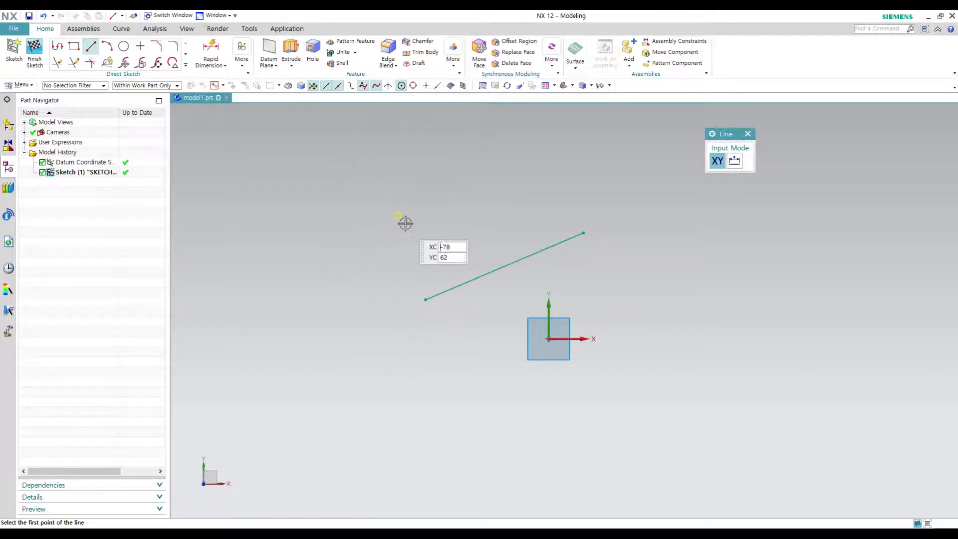
Step: Draw a steep line upward from the midpoint of the slanted line
click(505, 266)
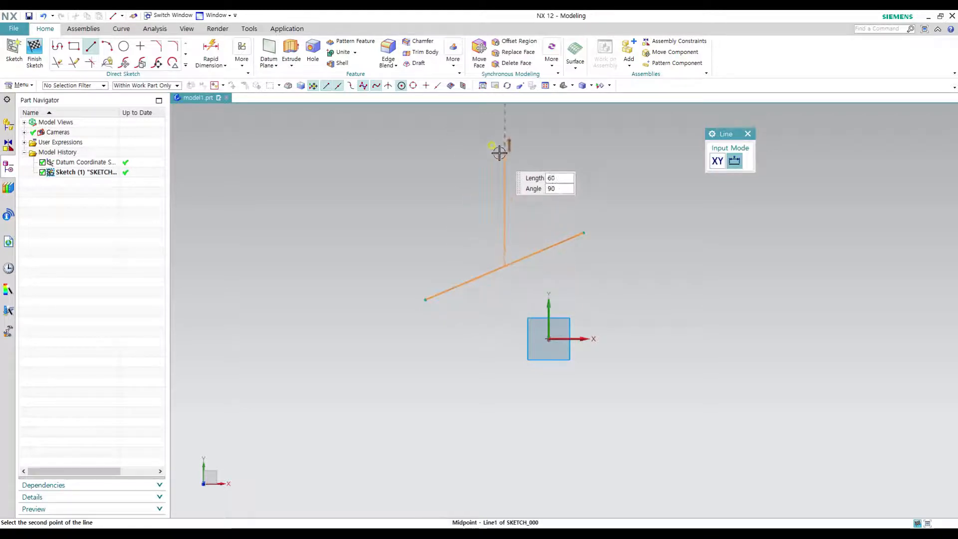
click(490, 154)
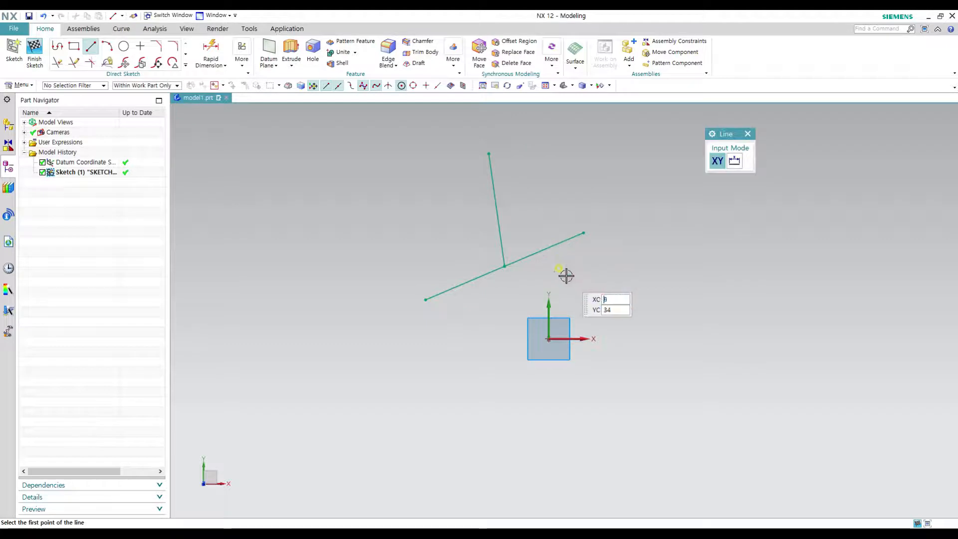
key(Escape)
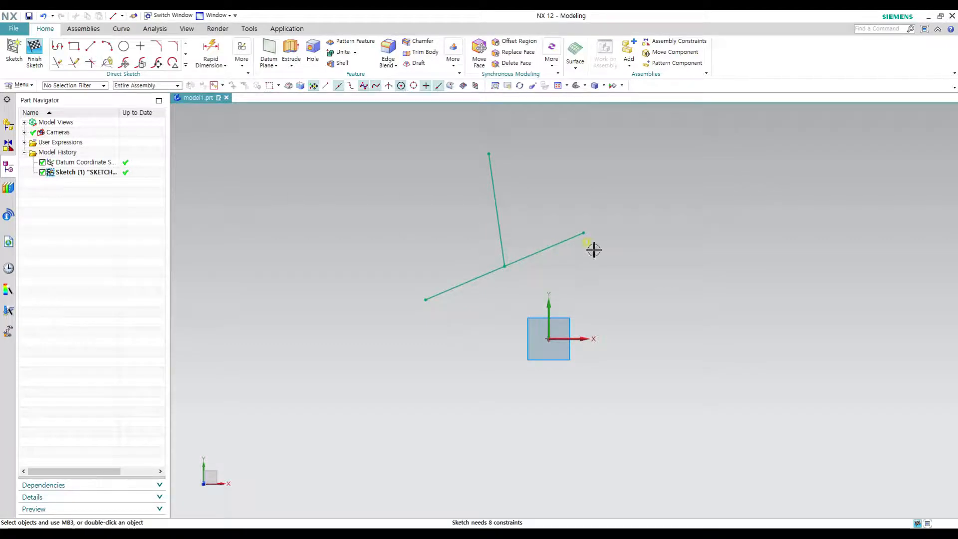
Step: Delete the steep line that starts at the slanted line's midpoint
key(l)
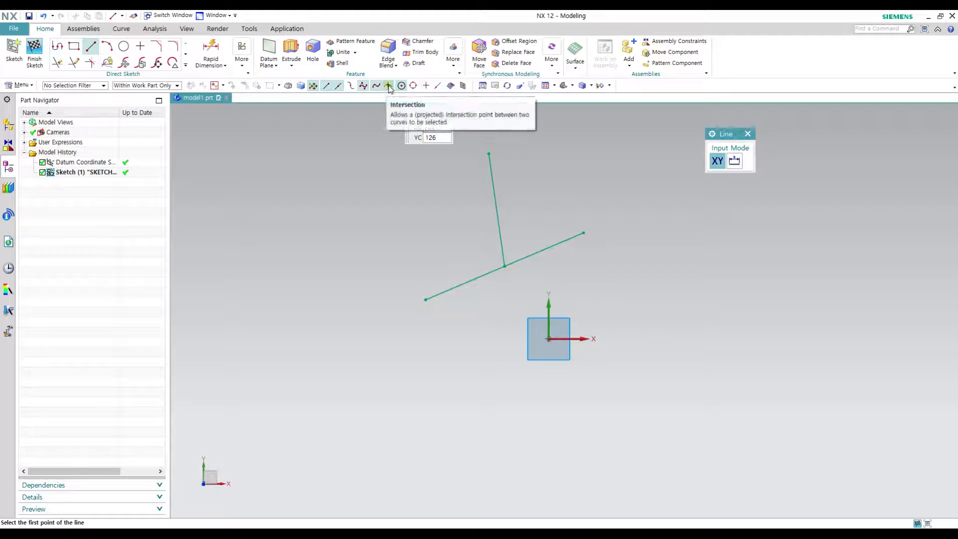
key(Escape)
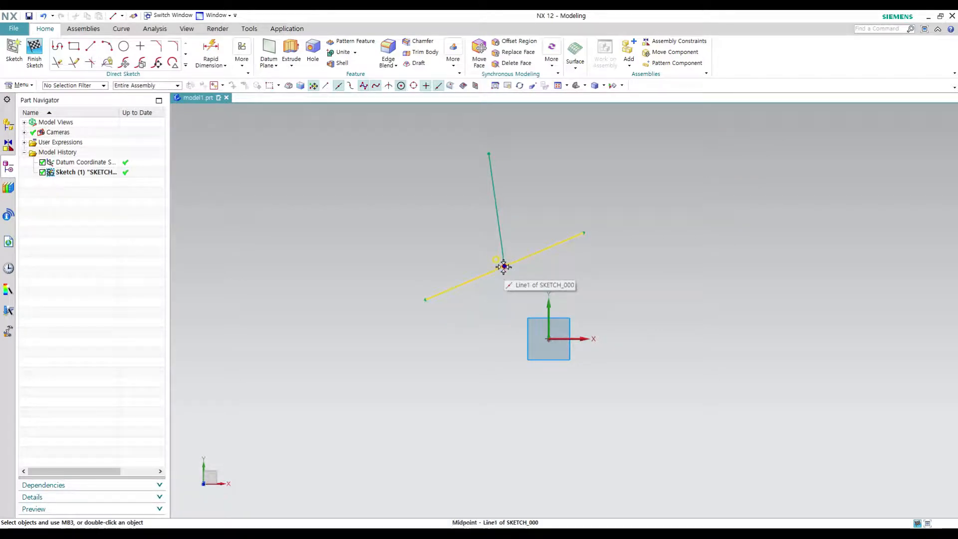
key(l)
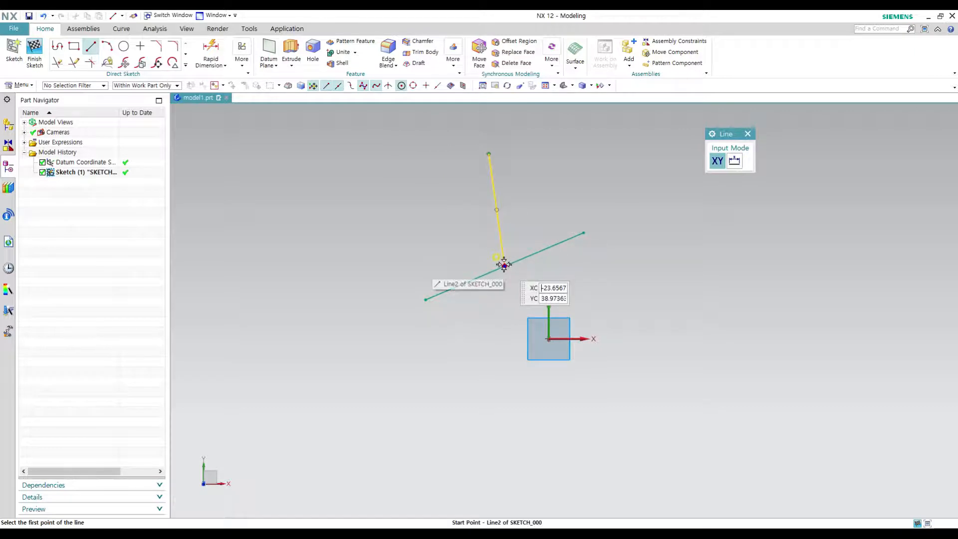
key(Escape)
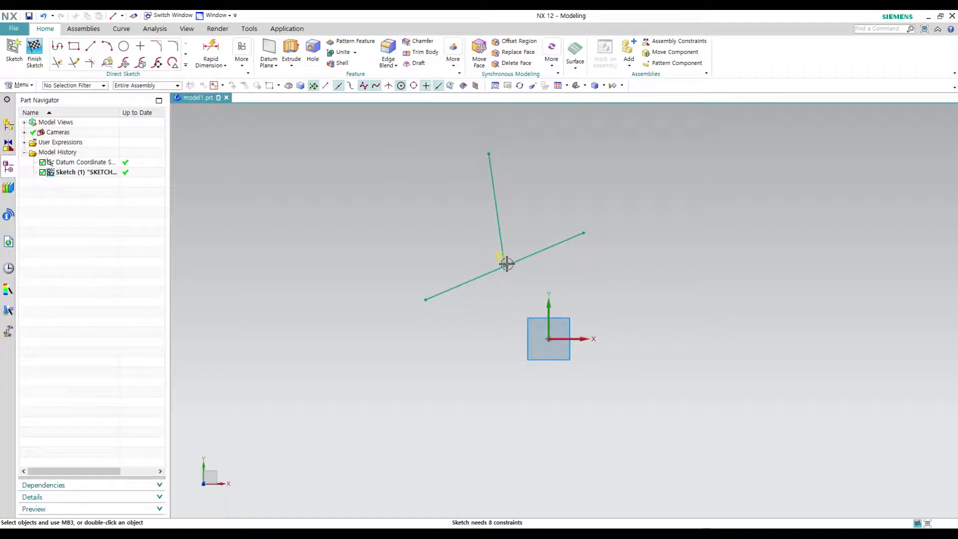
click(501, 234)
key(Delete)
Step: Draw a long steep line that crosses the slanted line near its middle
key(l)
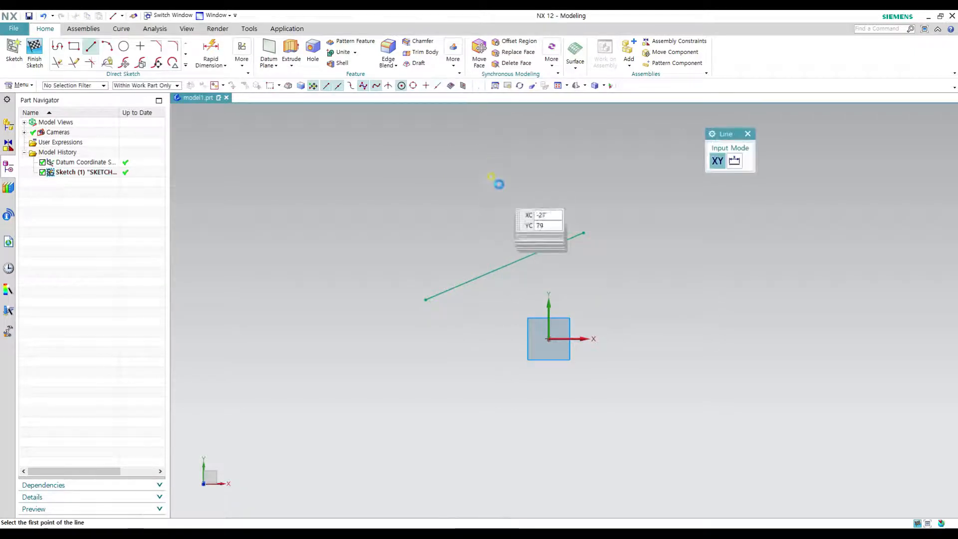
click(515, 138)
key(Escape)
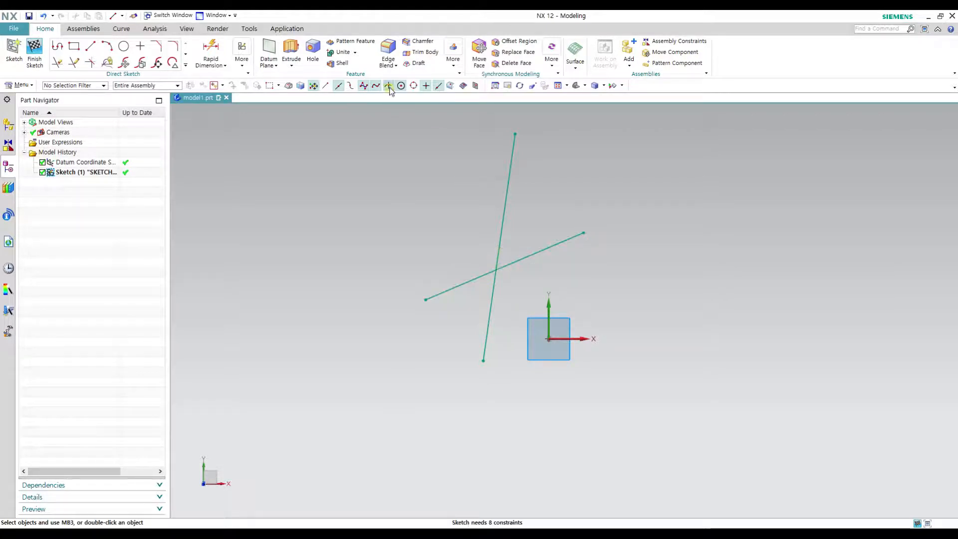
Step: Enable the Intersection snap and draw a line from the crossing of the two lines toward the upper left
key(l)
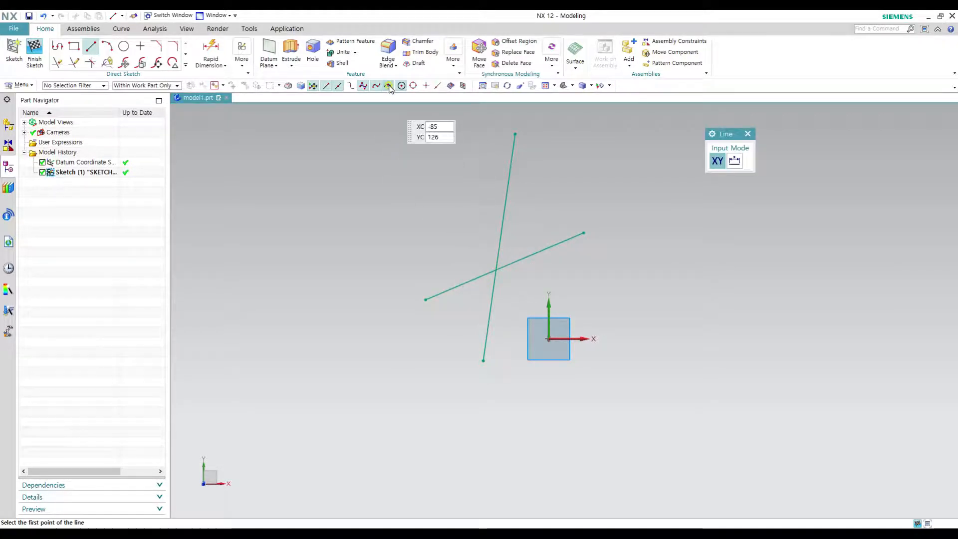
click(388, 86)
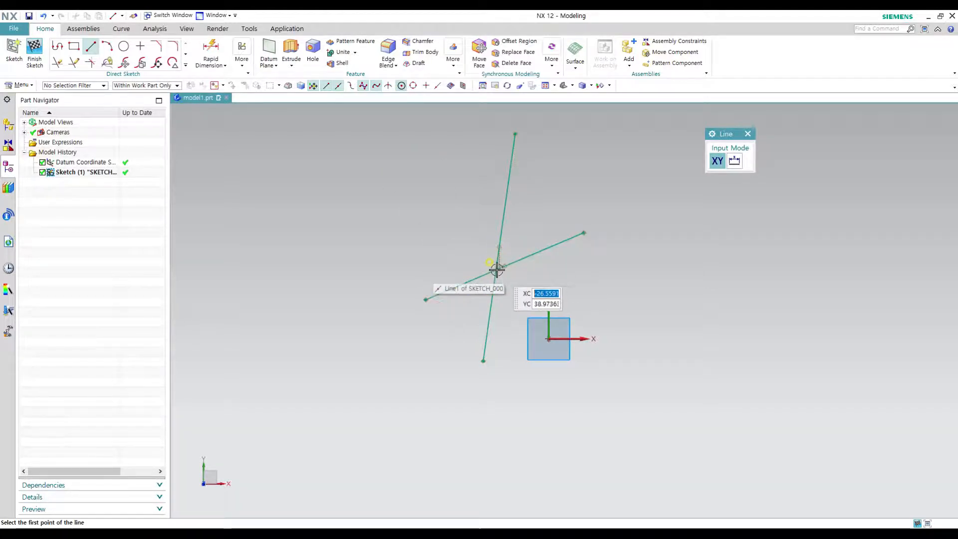
click(389, 86)
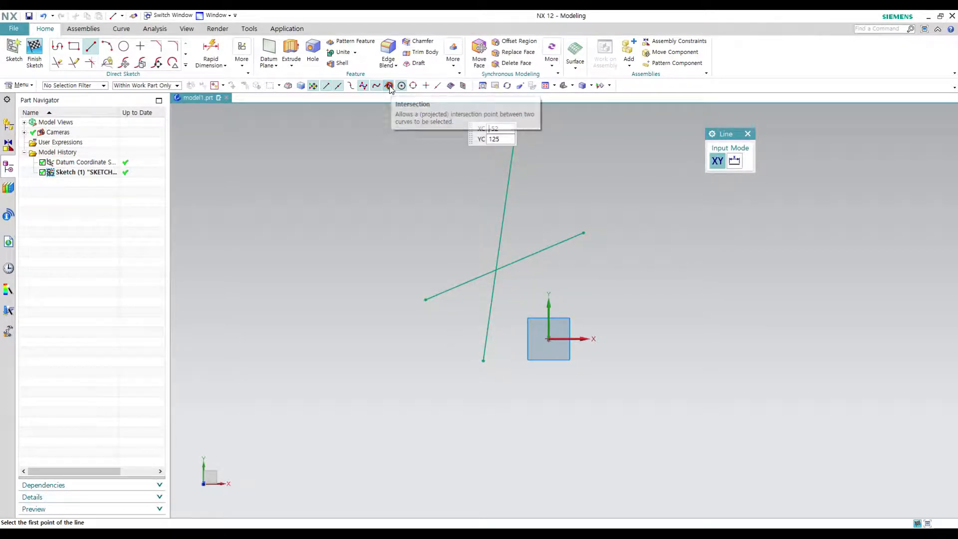
click(495, 269)
click(413, 142)
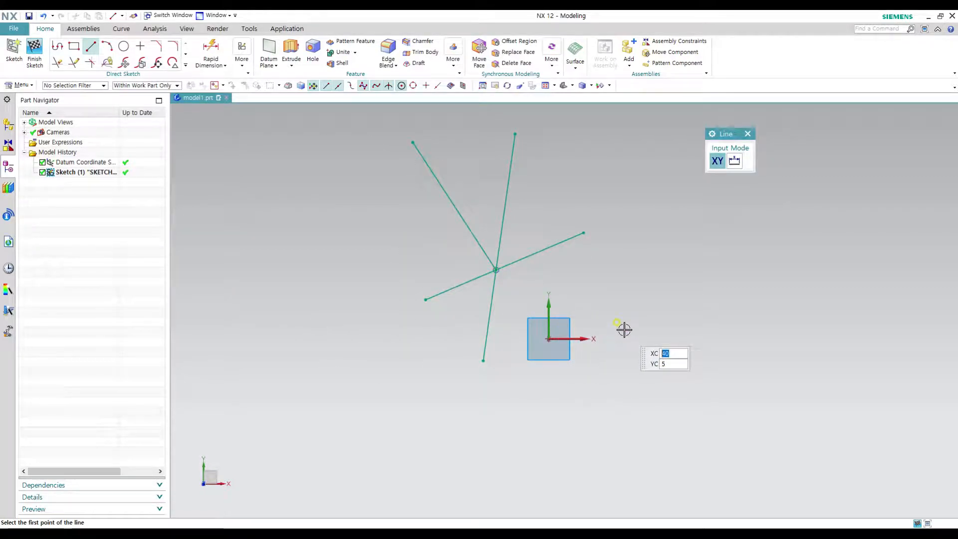
key(Escape)
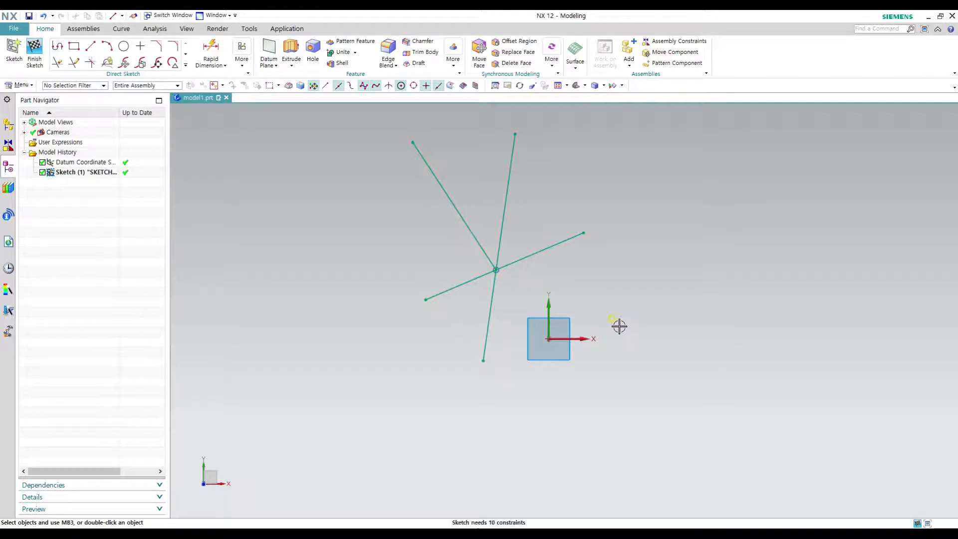
Step: Draw a circle to the right of the lines, centred at about XC 54, YC 41
key(o)
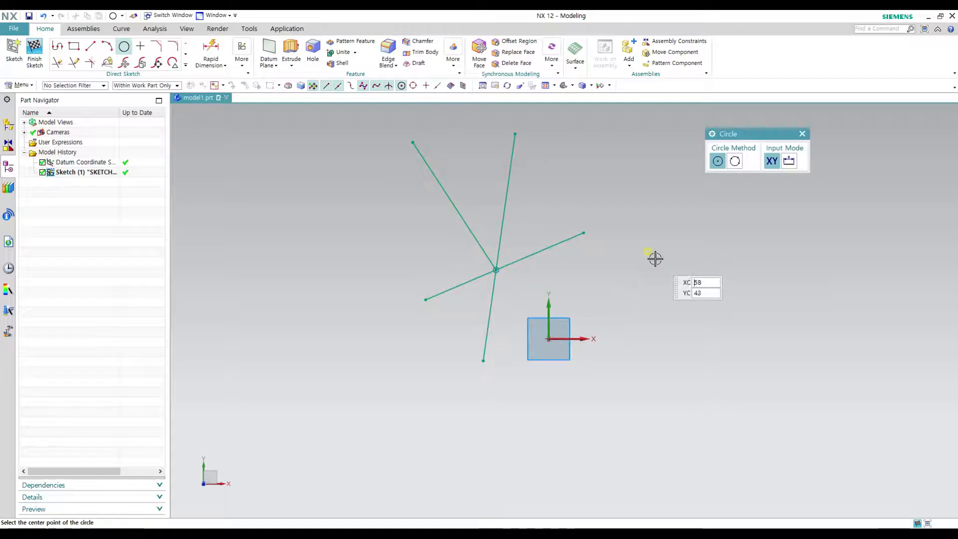
click(650, 262)
click(666, 302)
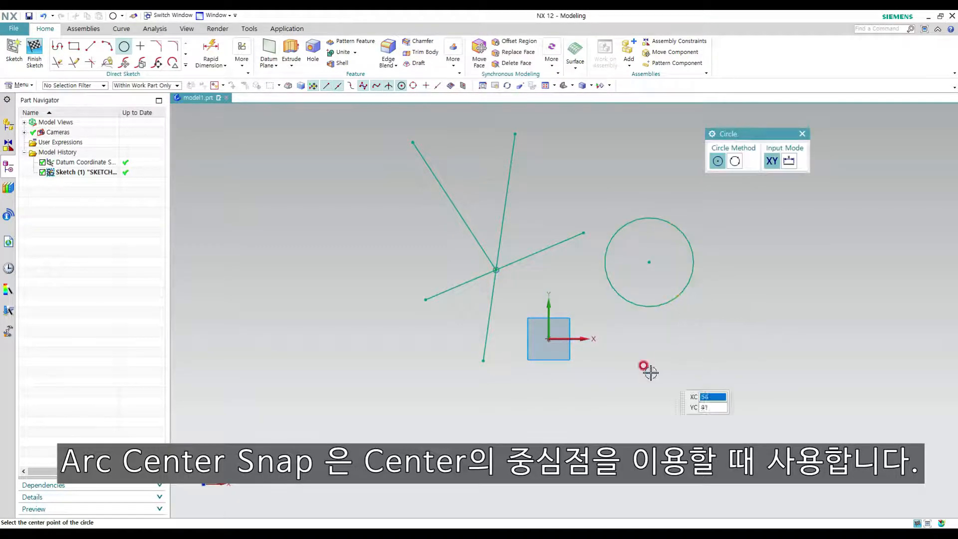
key(Escape)
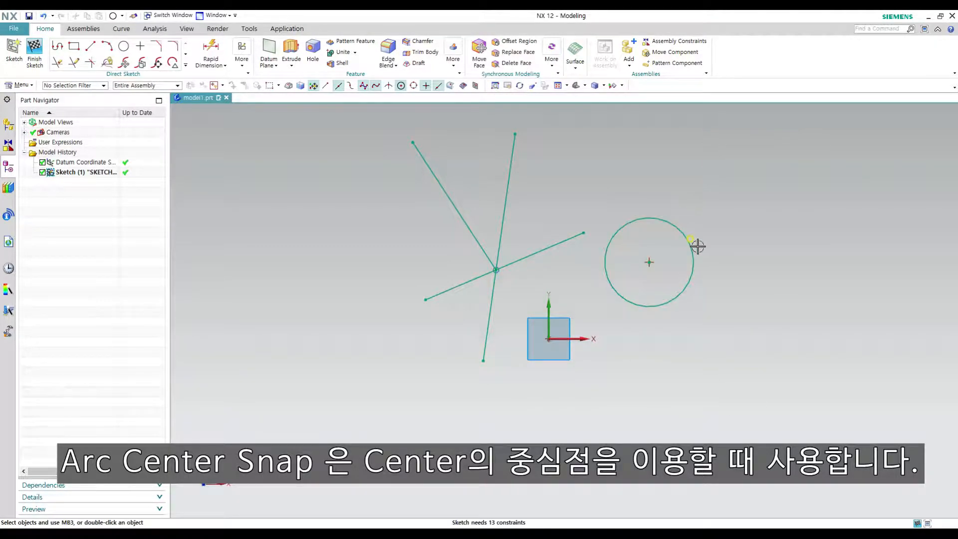
shift+middle_drag(723, 247, 697, 275)
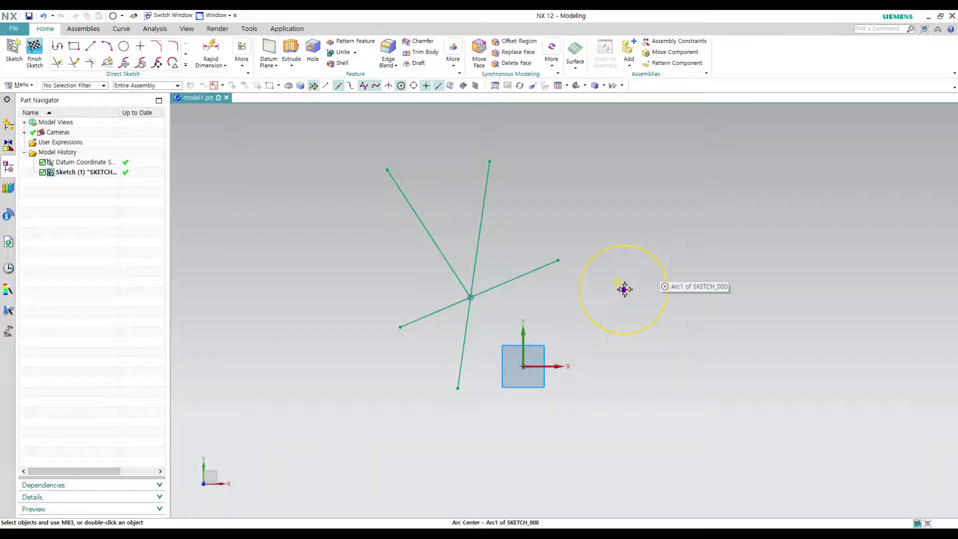
key(l)
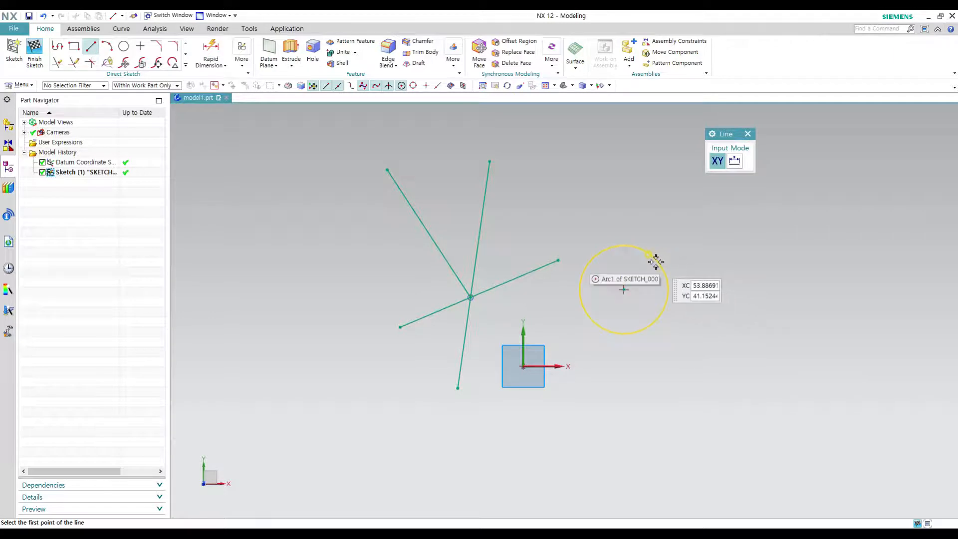
click(624, 290)
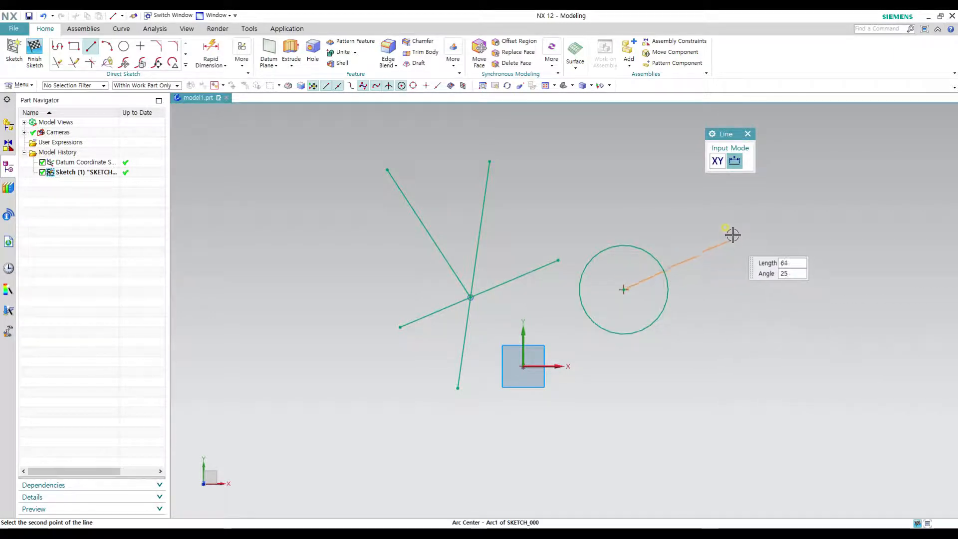
key(Escape)
key(Escape)
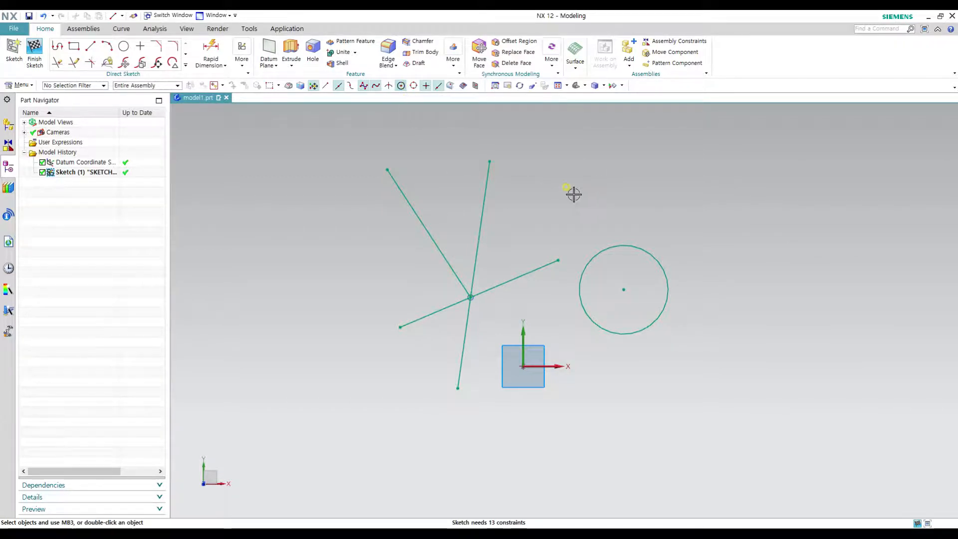
Step: Enable the Arc Center snap and draw a line from the circle's centre toward the upper right, ending outside the circle
key(l)
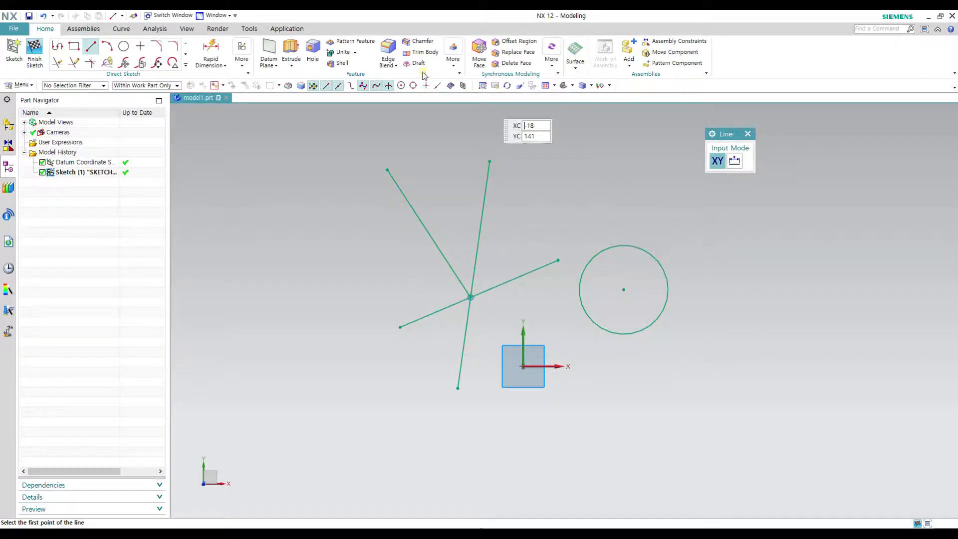
click(401, 86)
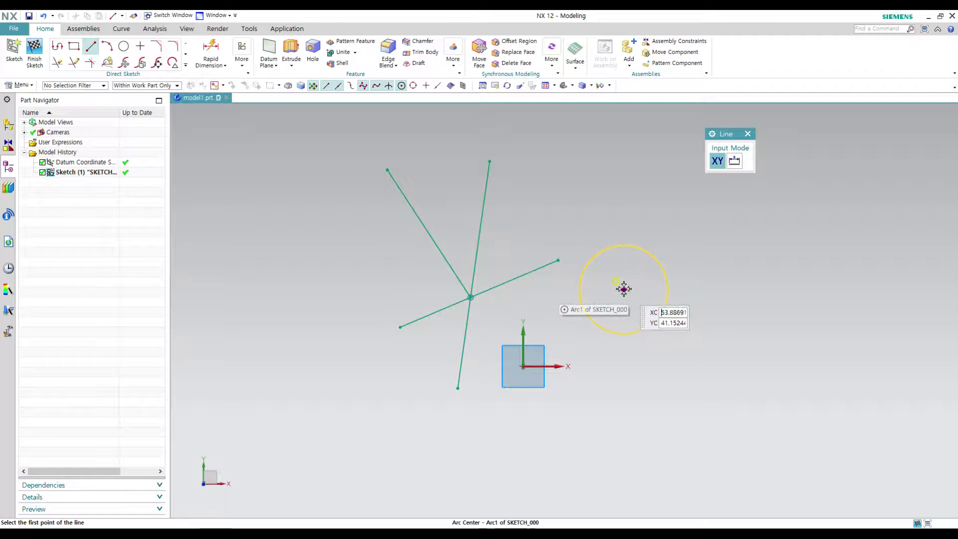
click(624, 289)
click(668, 181)
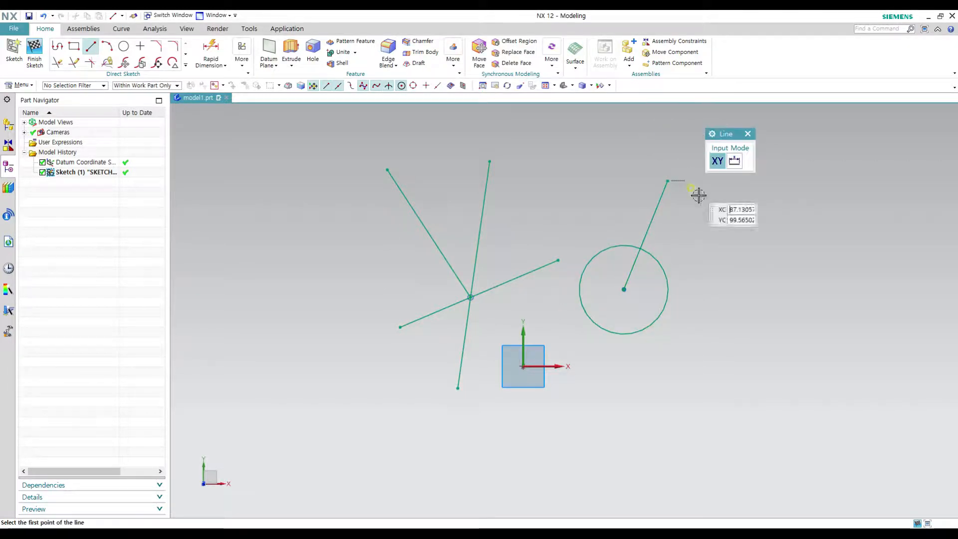
mouse_move(605, 222)
shift+middle_down()
mouse_move(577, 233)
mouse_move(577, 259)
shift+middle_up()
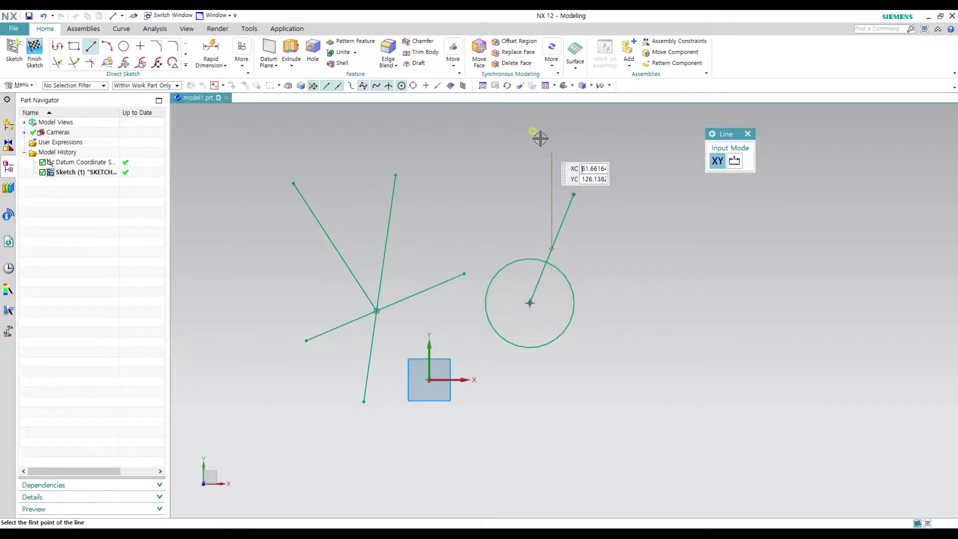
click(402, 86)
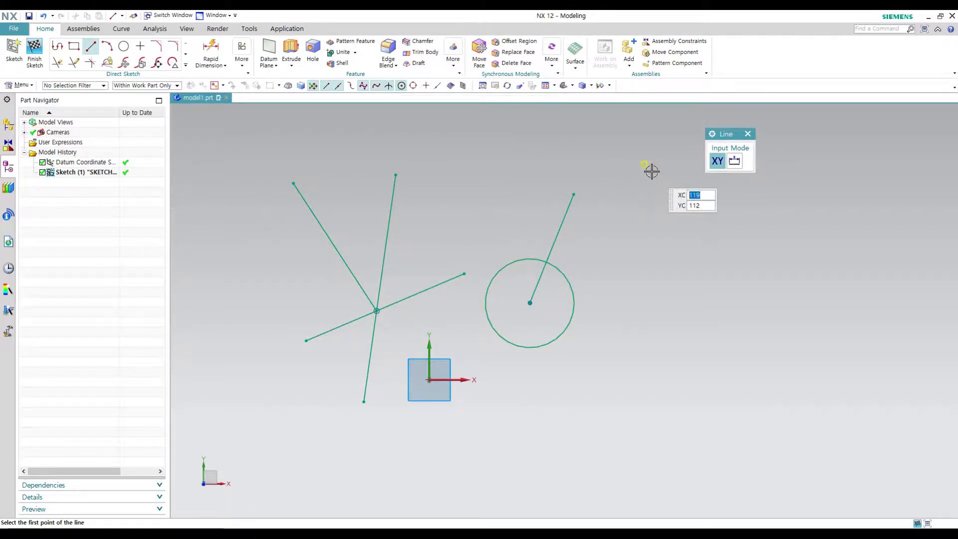
key(Escape)
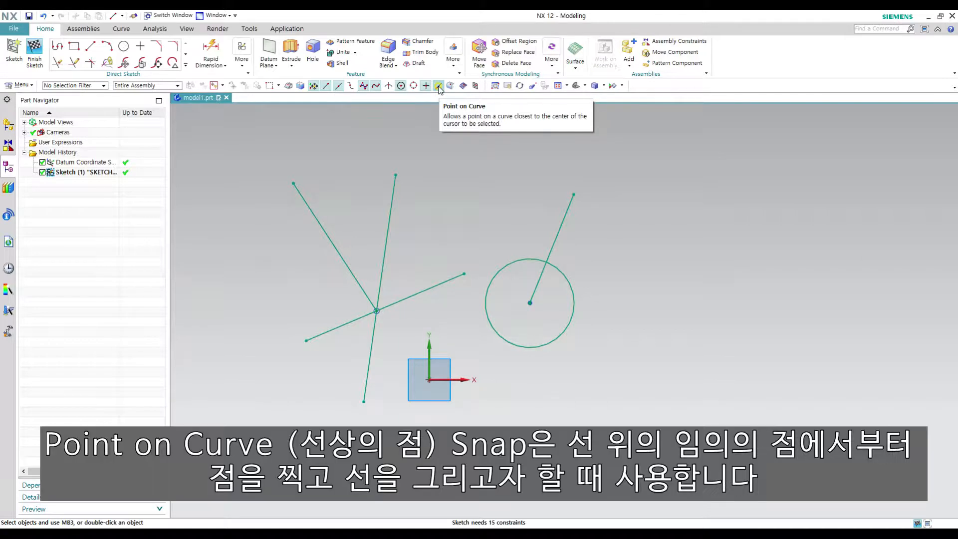
Step: Enable the Point on Curve snap and draw a line from a point on the circle's slanted centre line out to the right
click(439, 86)
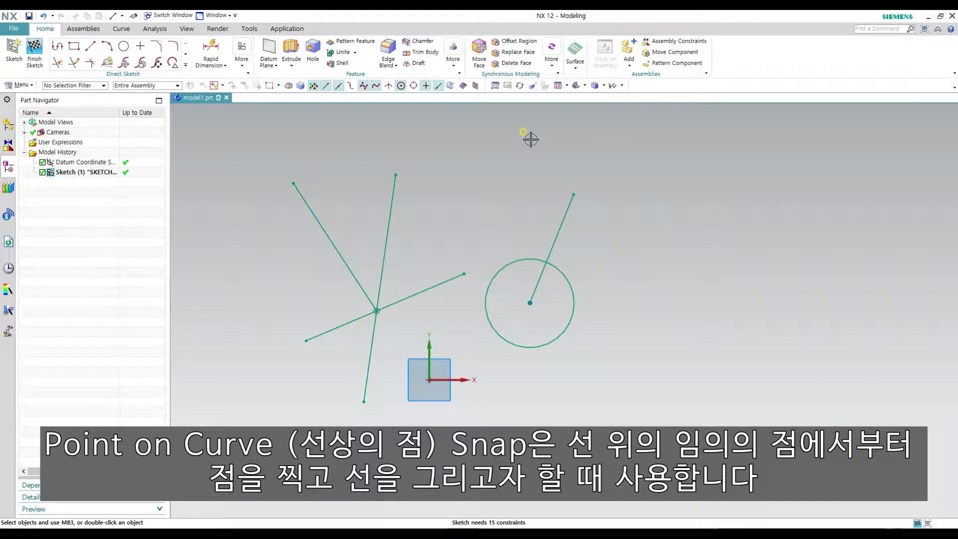
key(l)
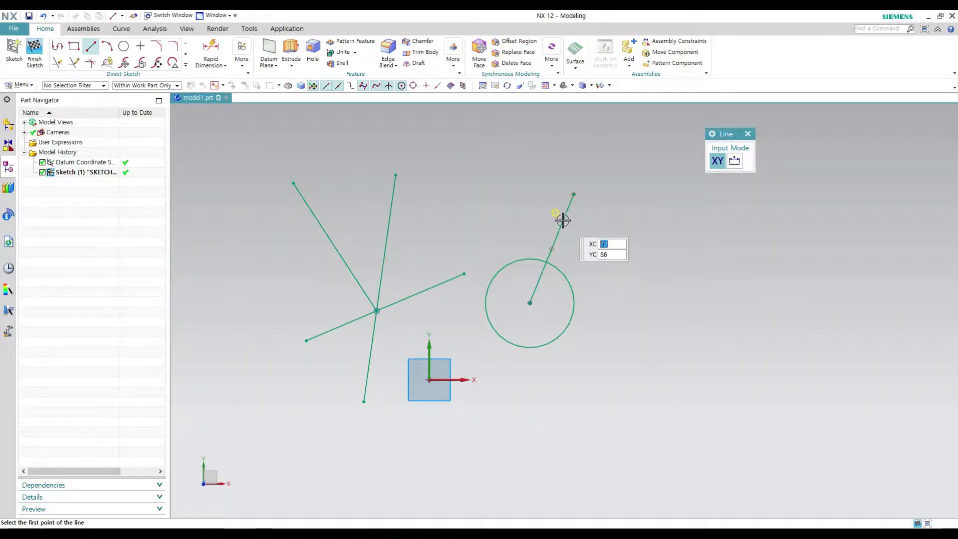
click(438, 86)
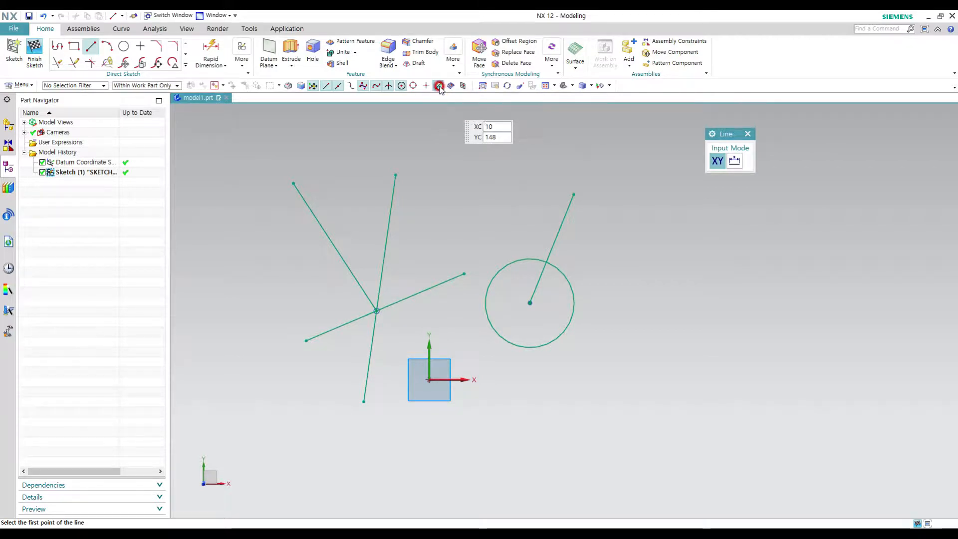
click(564, 218)
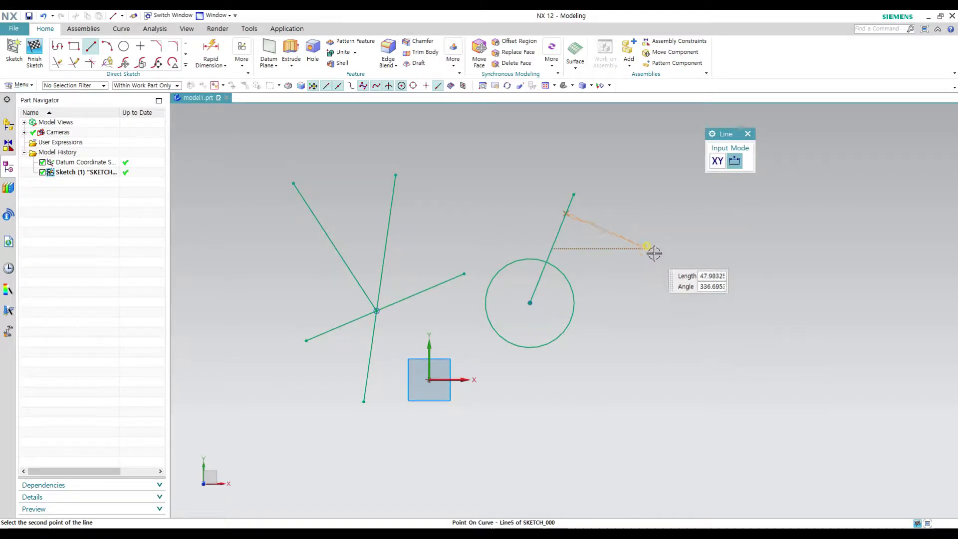
click(743, 235)
key(Escape)
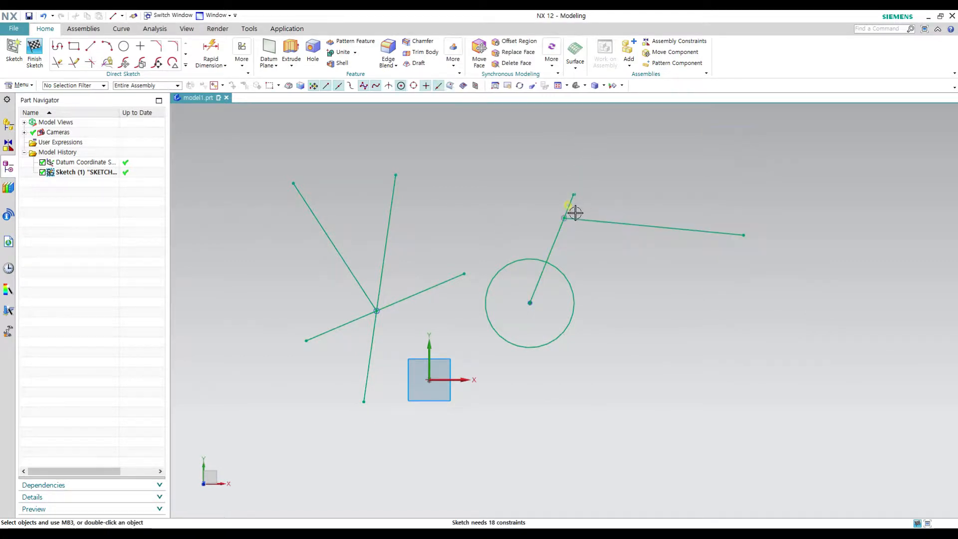
Step: Delete the nearly horizontal line that starts on the circle's slanted centre line
click(634, 229)
key(Delete)
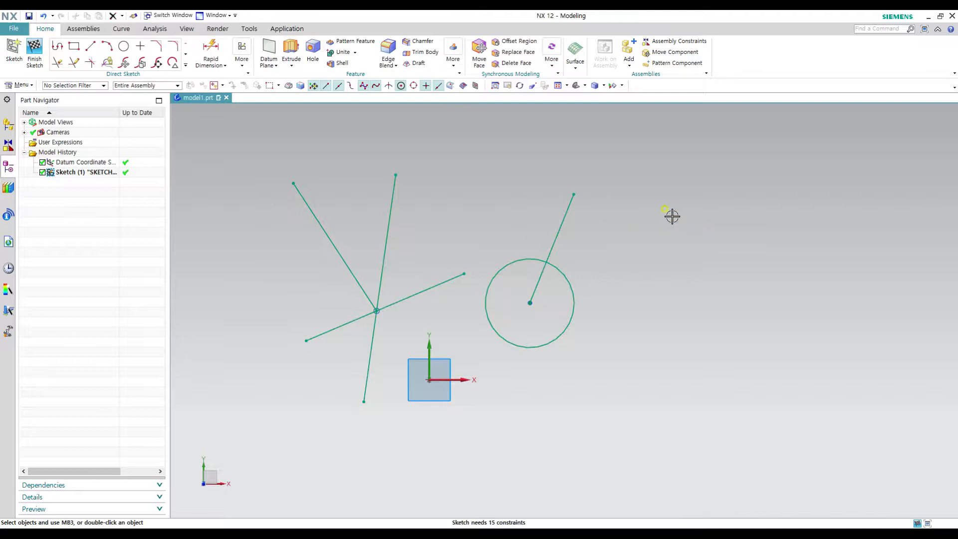
key(l)
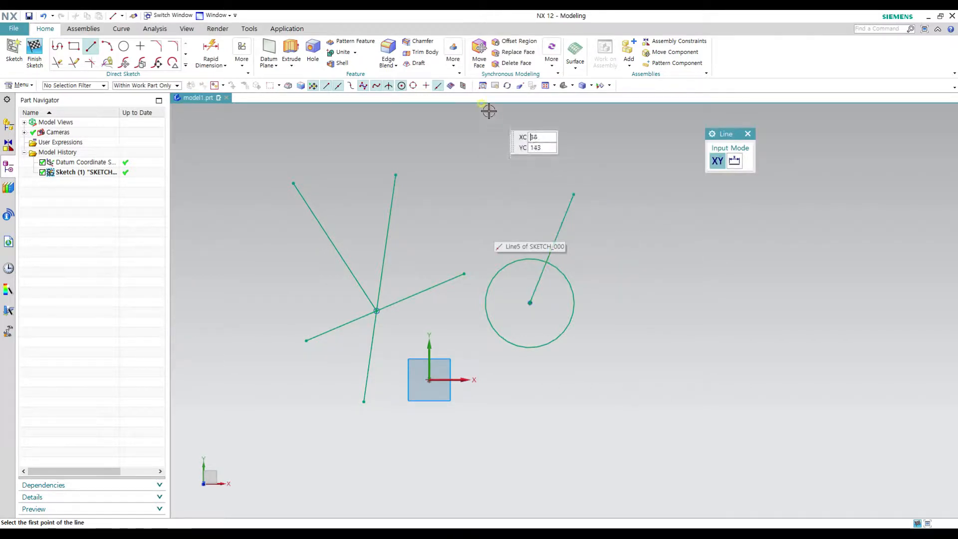
click(439, 85)
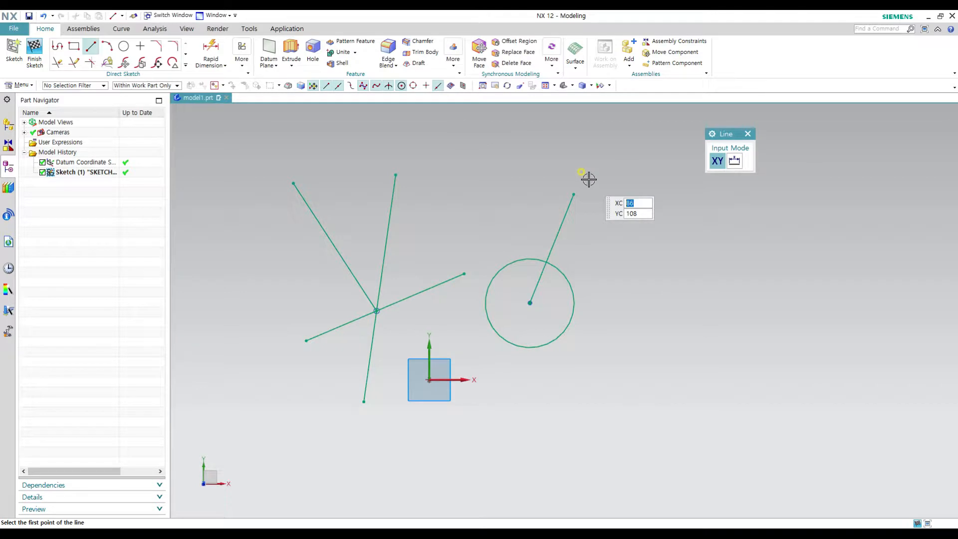
key(Escape)
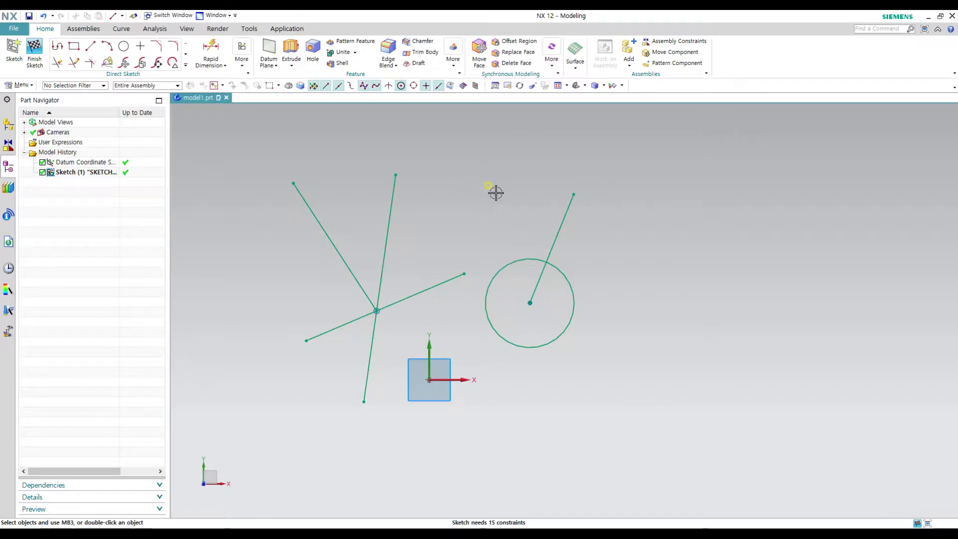
key(l)
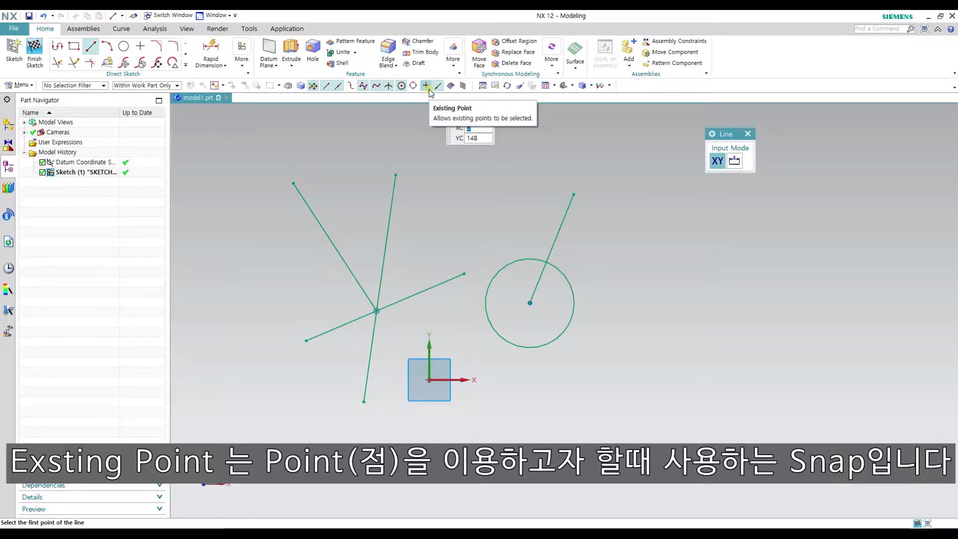
key(Escape)
Step: Place three sketch points: two between the crossing lines and the circle's centre line, and one right of the circle
click(186, 66)
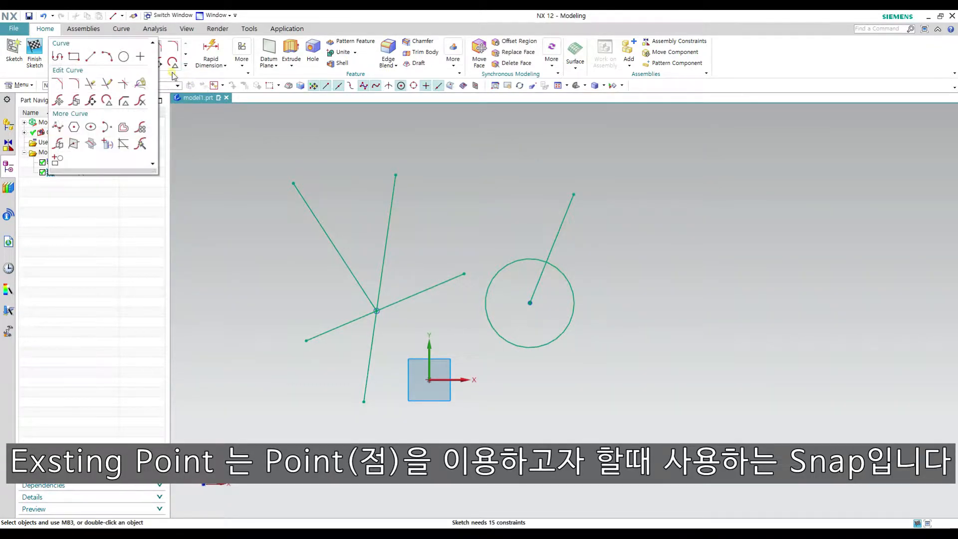
click(141, 56)
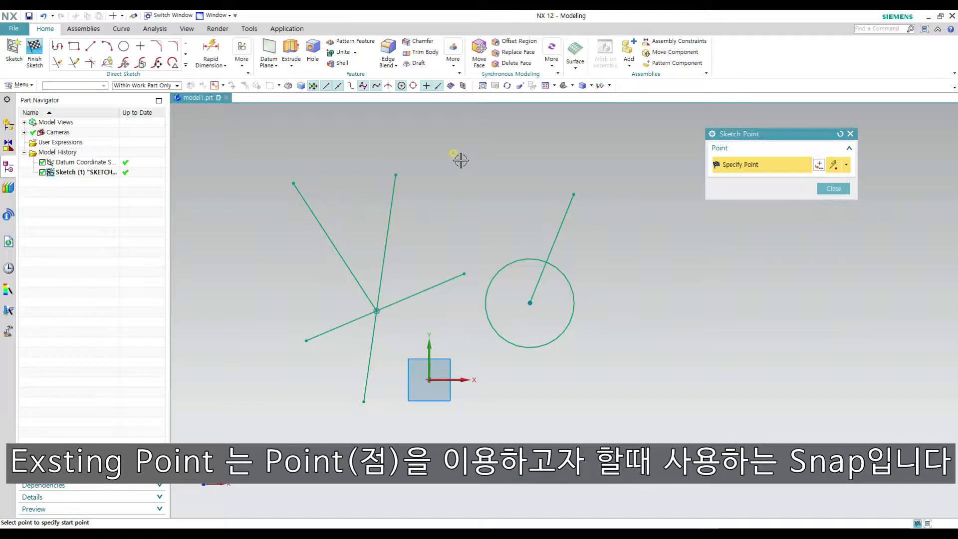
click(526, 208)
click(624, 255)
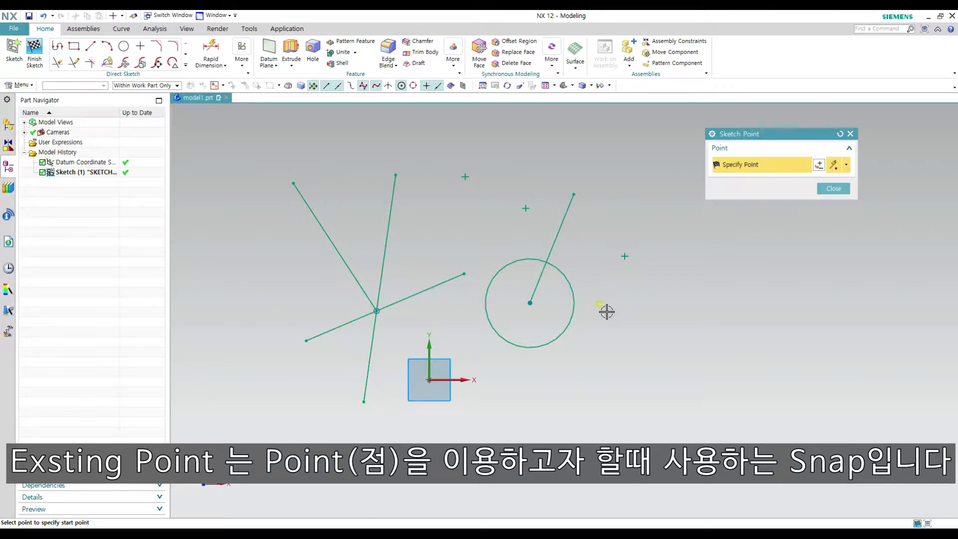
key(Escape)
Step: Enable the Existing Point snap and draw a line from the uppermost sketch point toward the upper right
key(l)
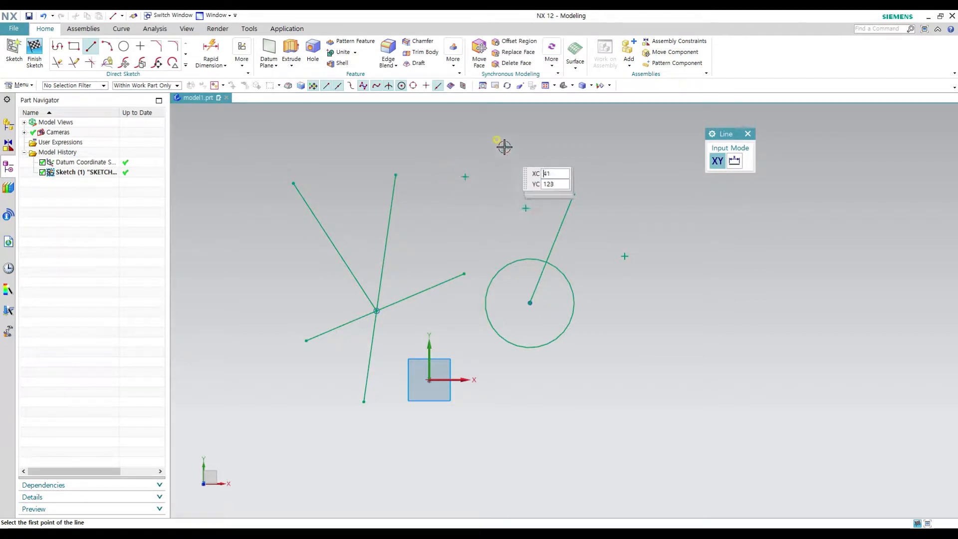
click(425, 86)
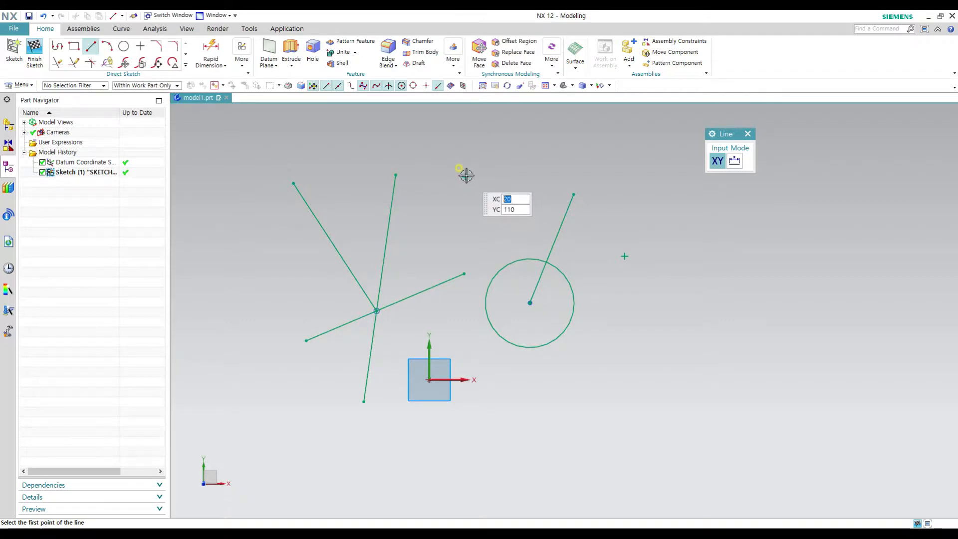
click(426, 86)
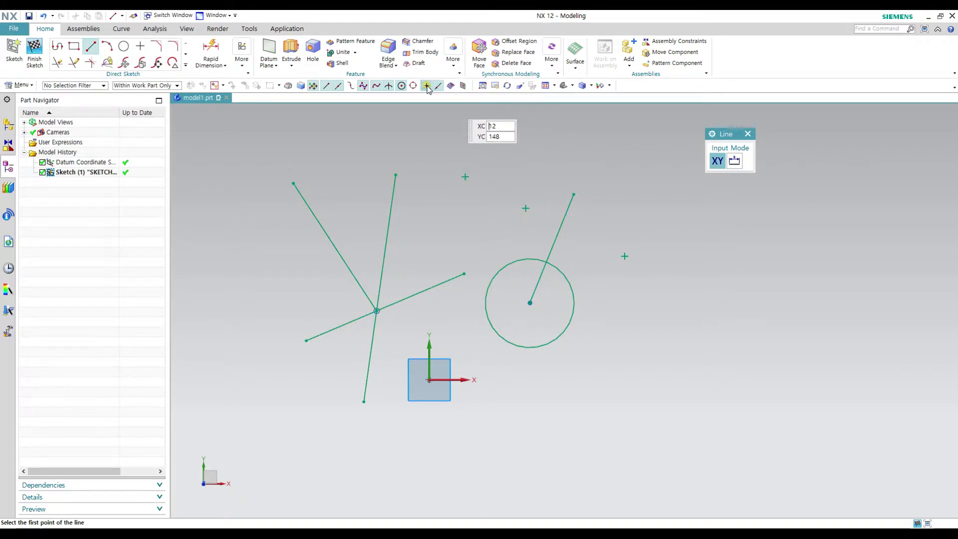
click(465, 177)
click(613, 134)
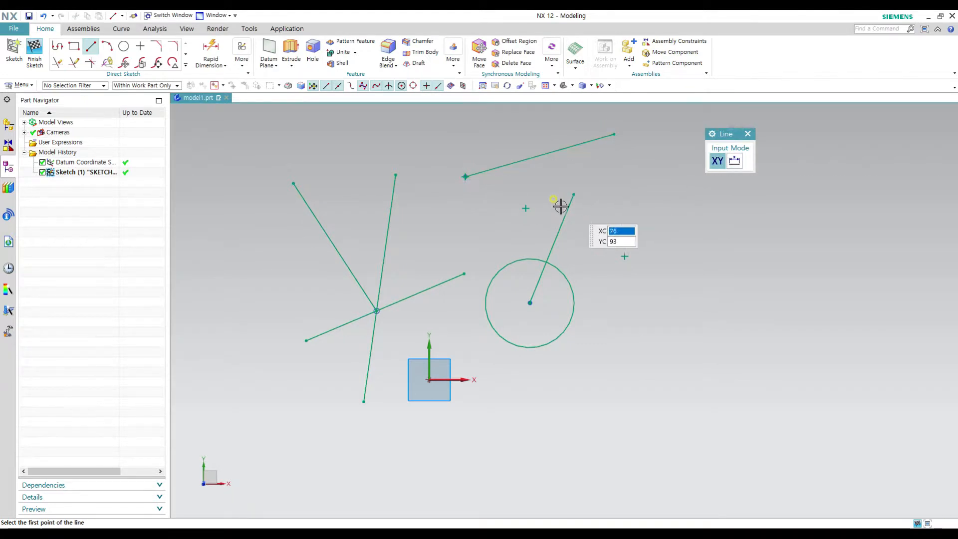
Step: Draw a line from the middle sketch point toward the upper right and one from the rightmost point toward the lower right
click(525, 208)
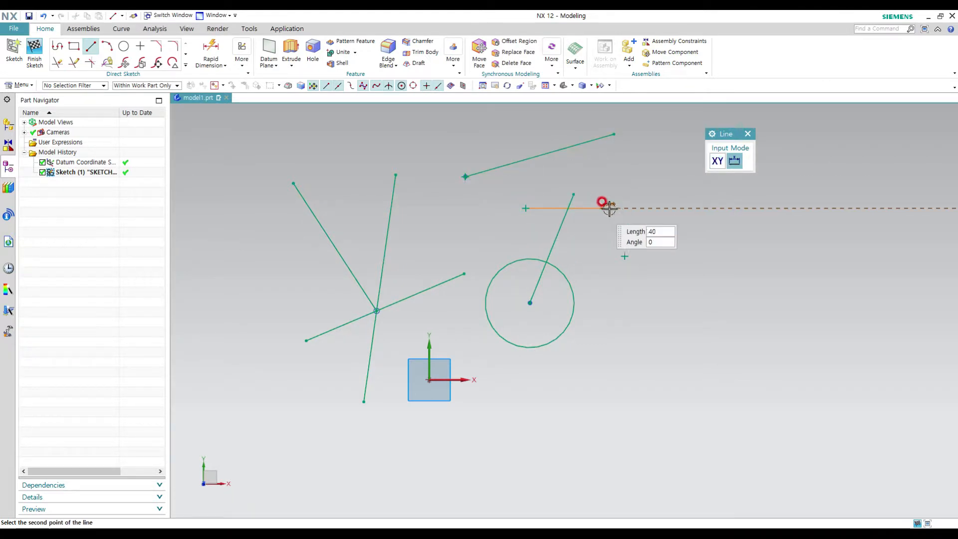
click(660, 176)
click(625, 256)
click(697, 332)
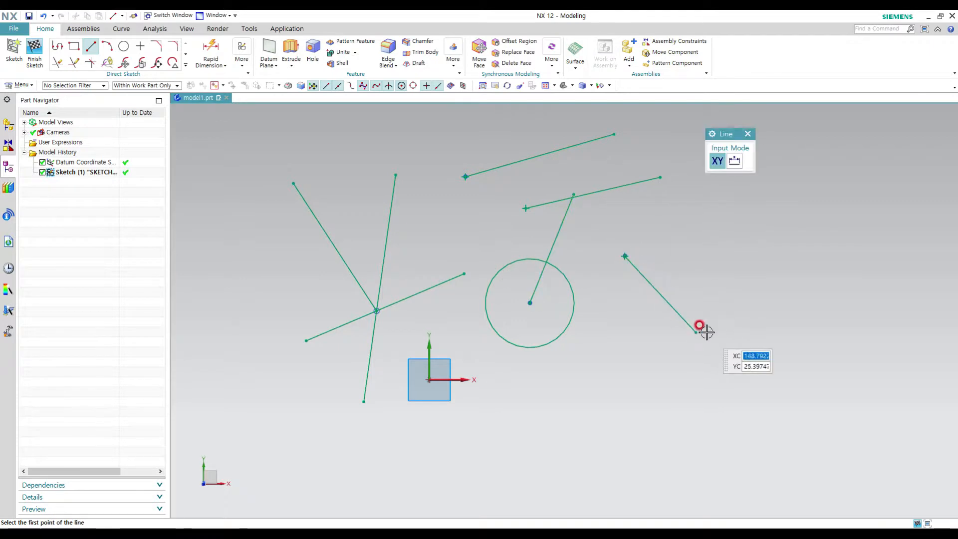
key(Escape)
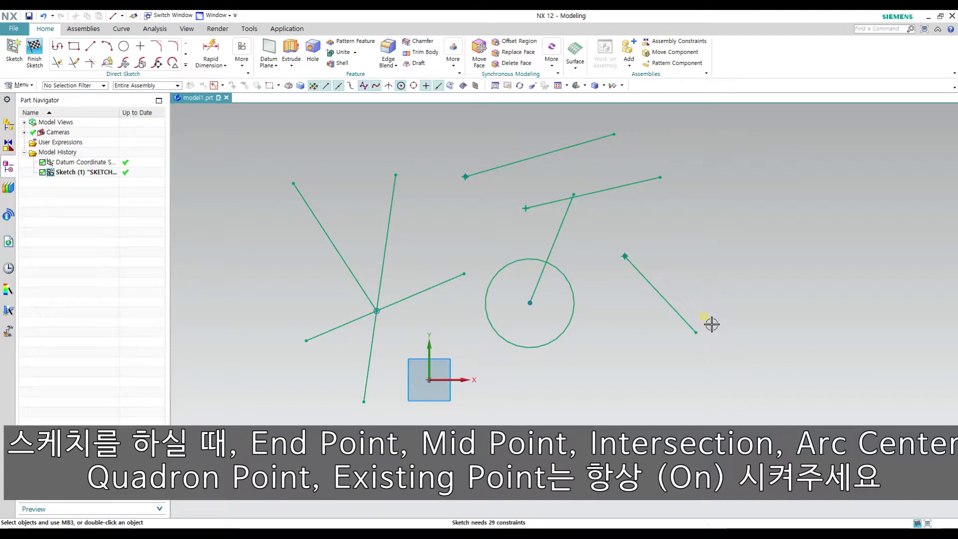
Step: Start the Circle command in the sketch
key(l)
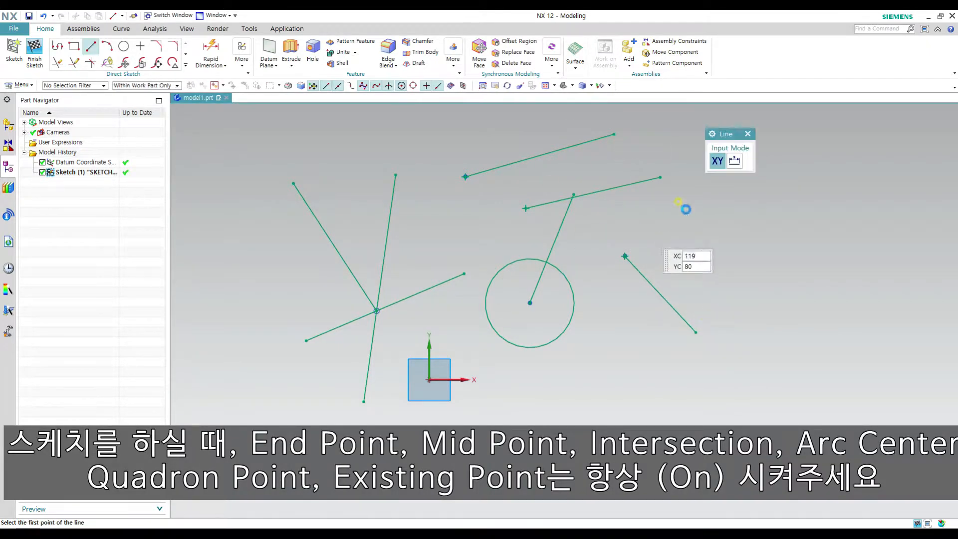
key(Escape)
key(o)
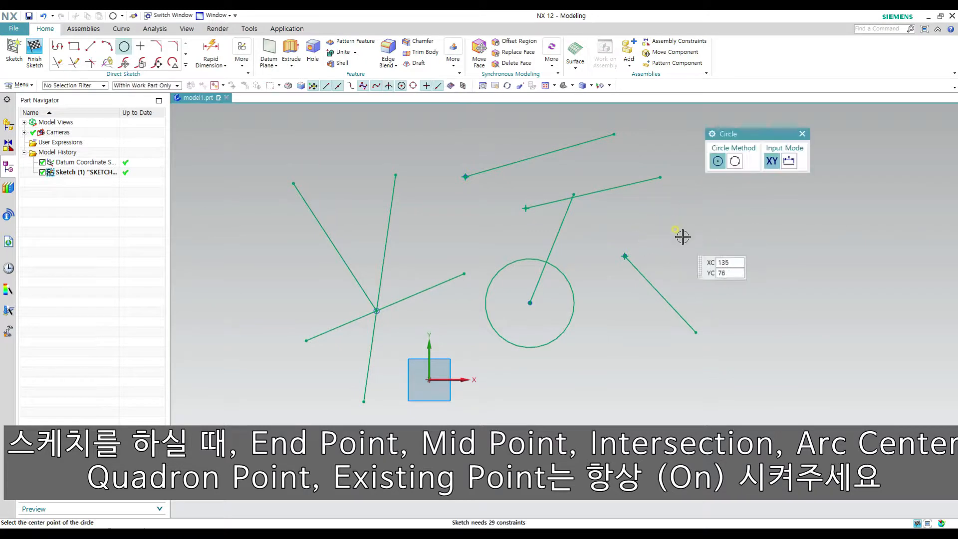